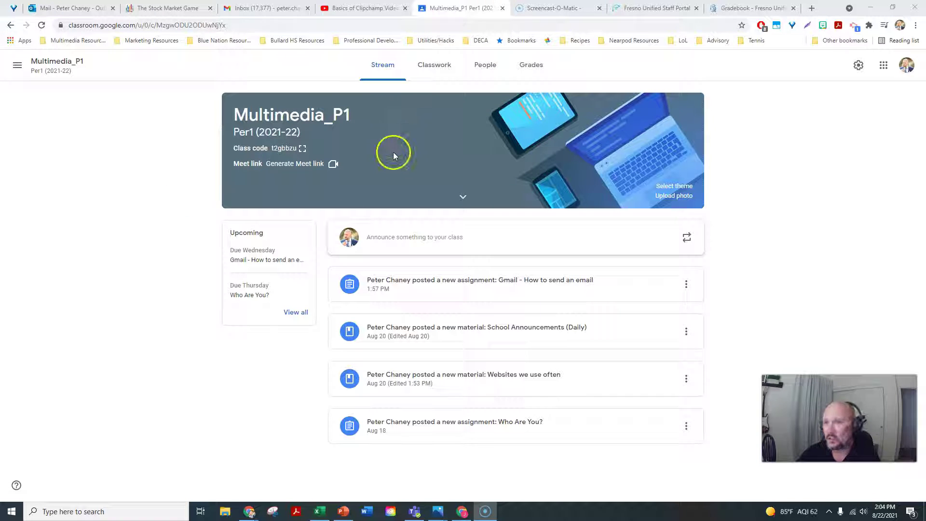
Step: In the student's Classroom window, open the Multimedia_P1 class and its Classwork page
click(462, 512)
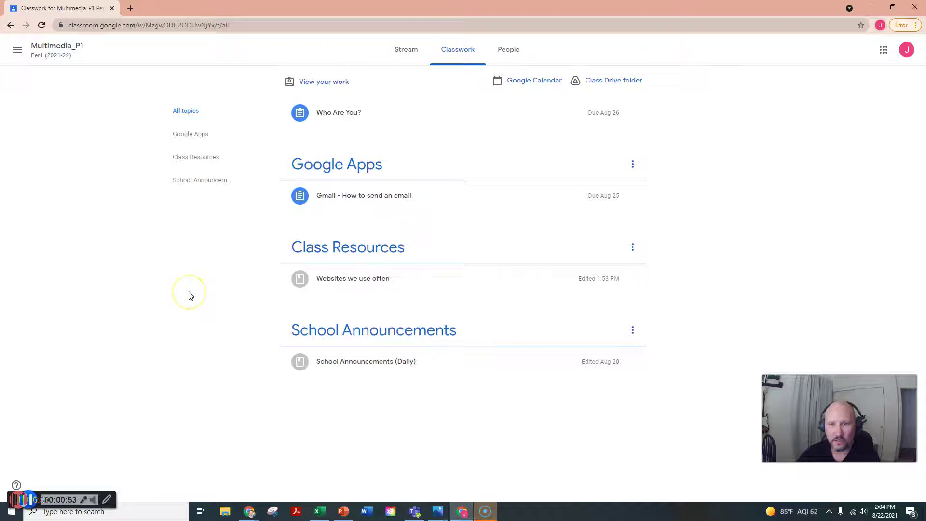
click(405, 48)
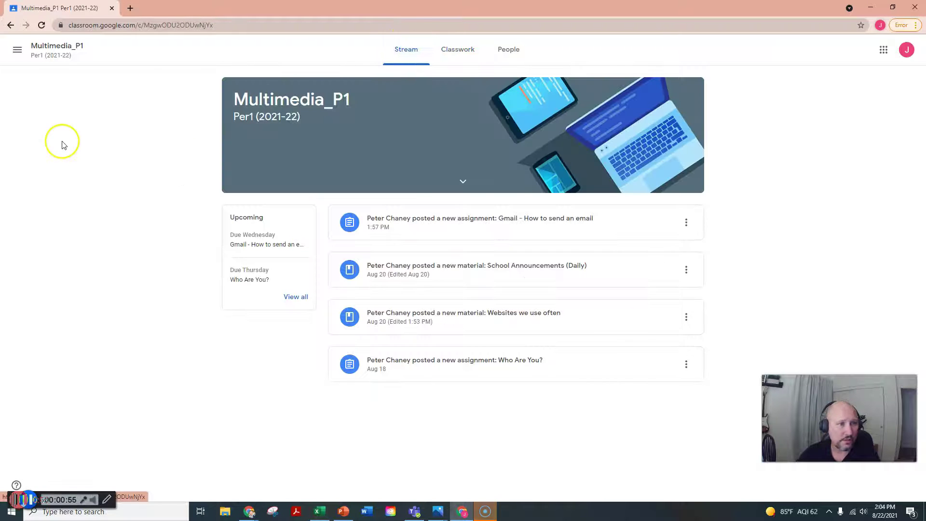
click(17, 51)
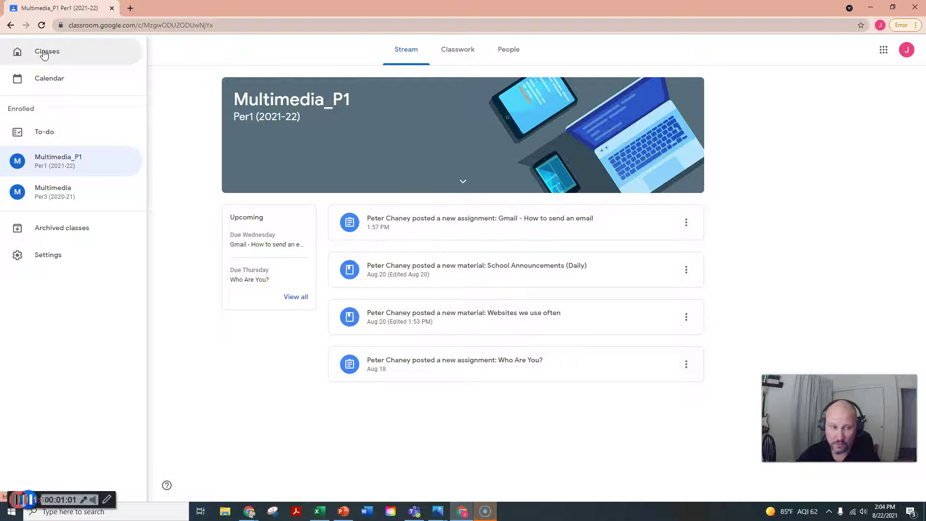
click(43, 53)
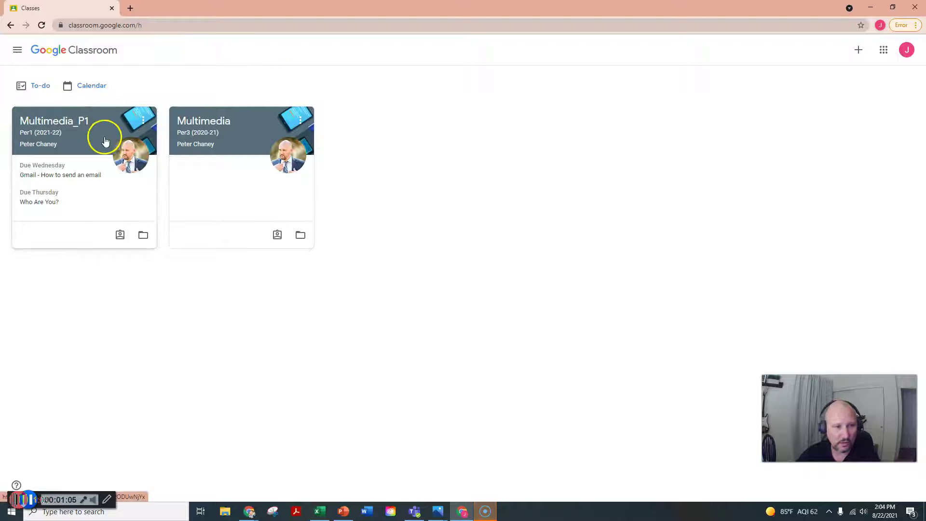
click(44, 122)
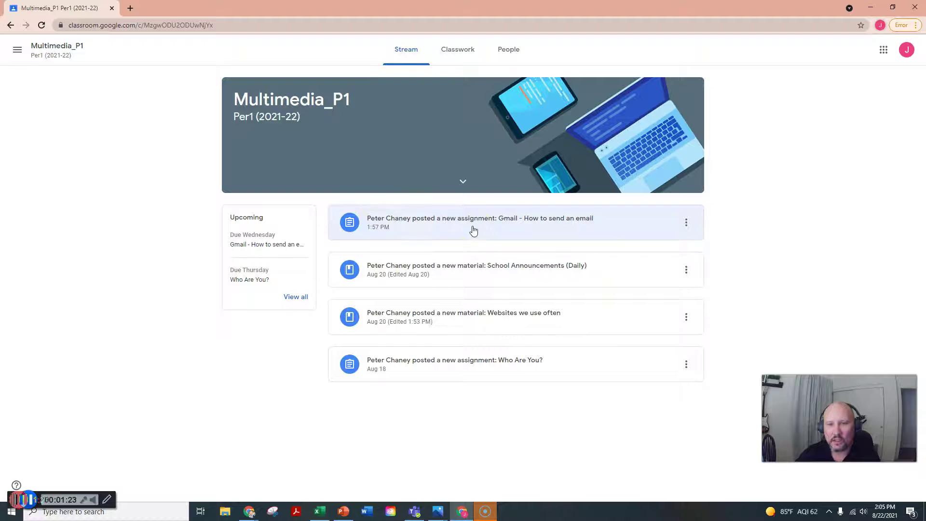
click(454, 54)
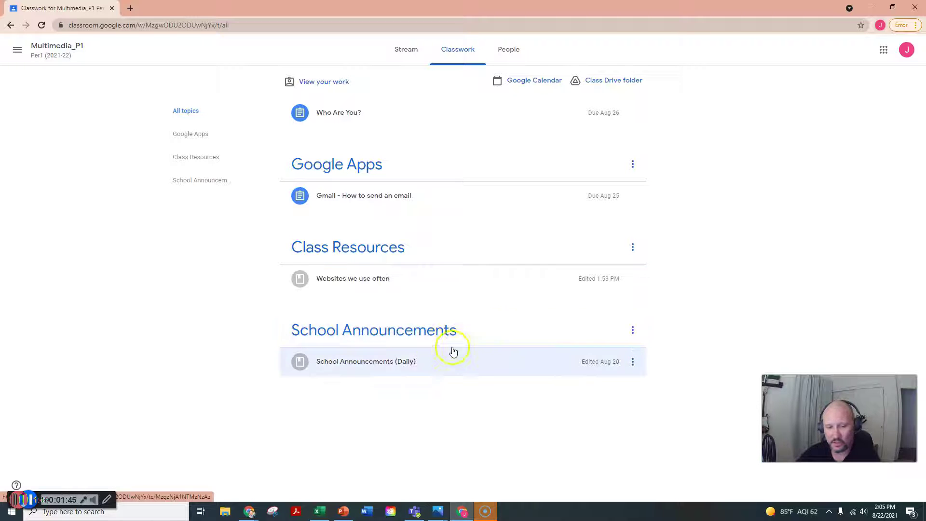
Step: Look over the Multimedia_P1 People roster, then return to the Classwork list
click(389, 372)
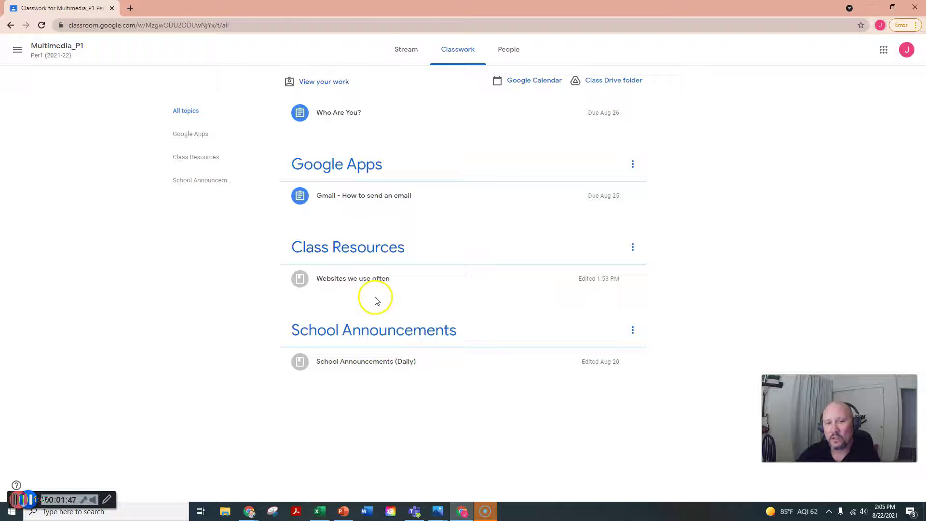
click(501, 48)
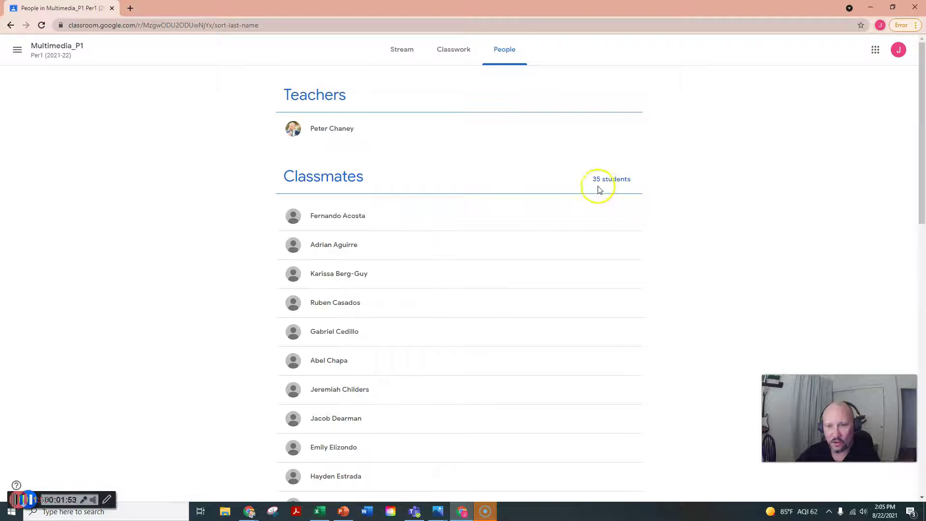
scroll(492, 263, down, 15)
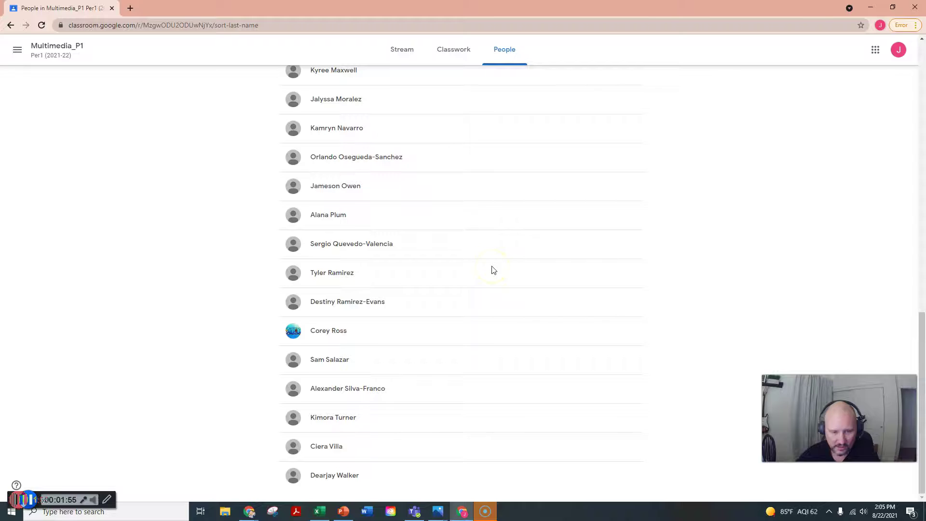
scroll(493, 269, up, 15)
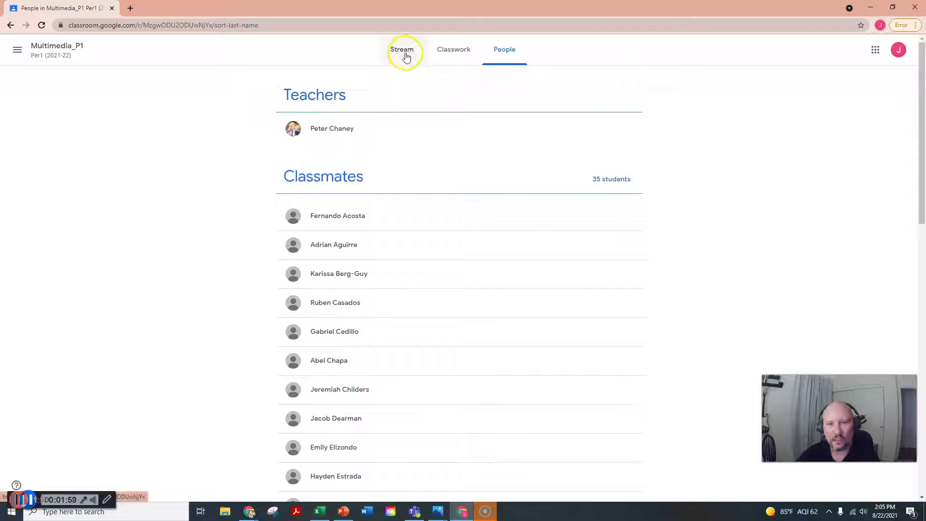
click(456, 48)
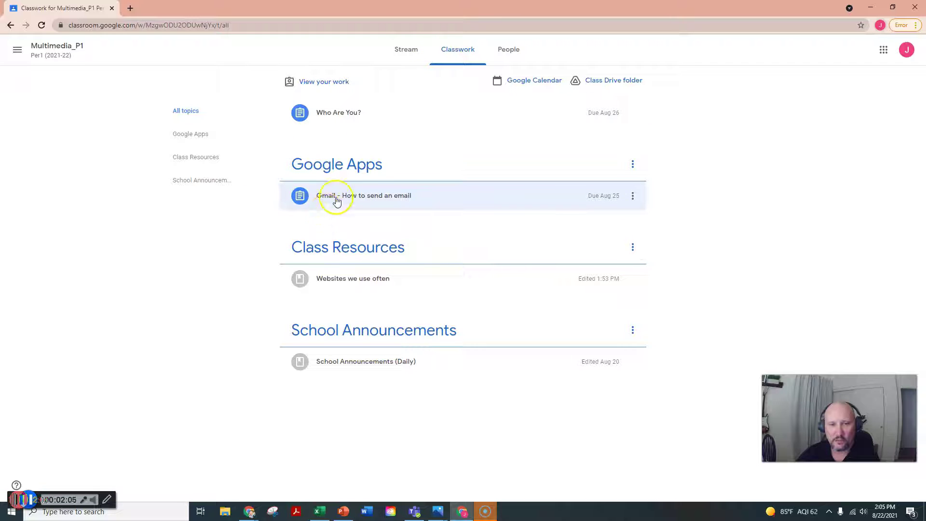
Step: Expand the 'Gmail - How to send an email' assignment and show the Google apps list
click(375, 198)
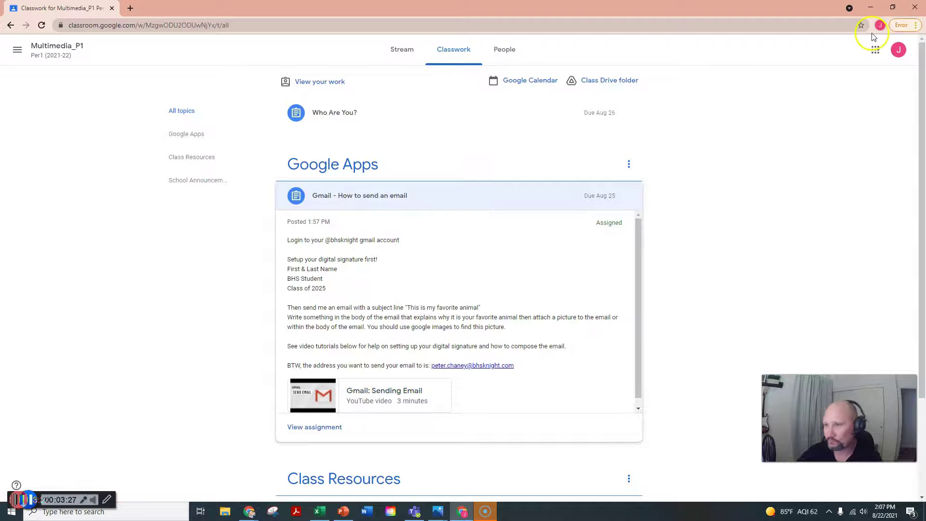
click(874, 50)
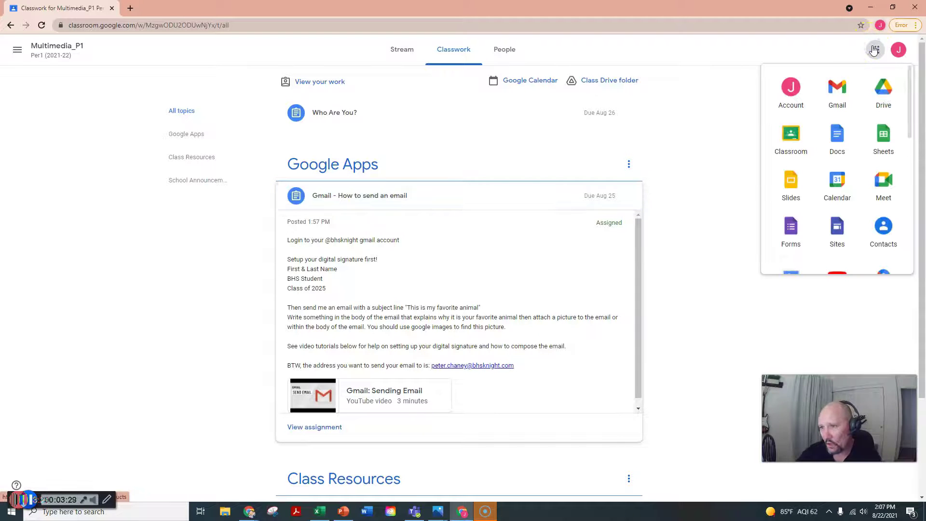
Step: Open Gmail and start a new message addressed to the teacher
click(837, 89)
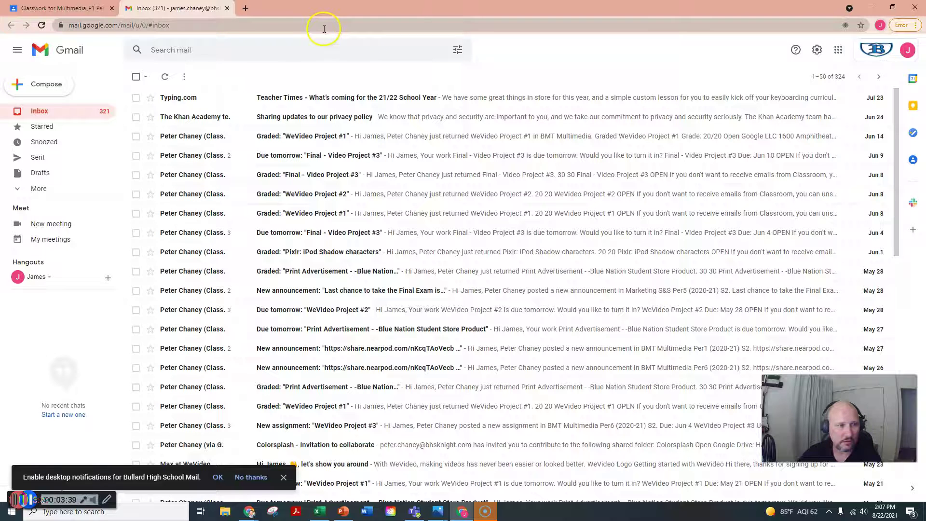
click(37, 85)
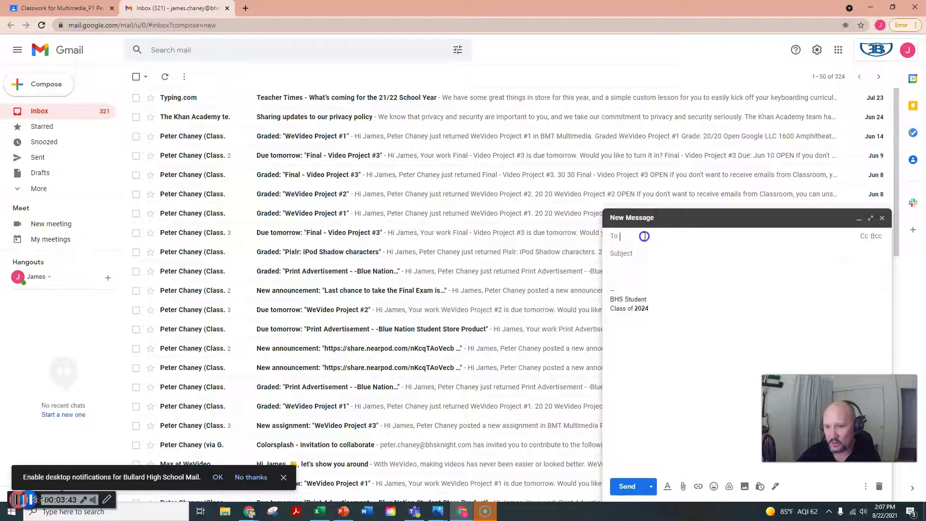
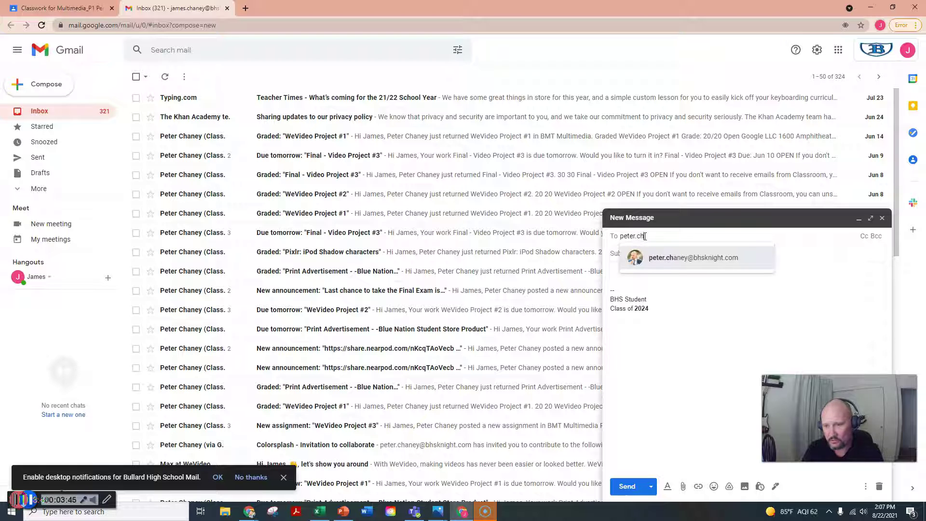
click(689, 263)
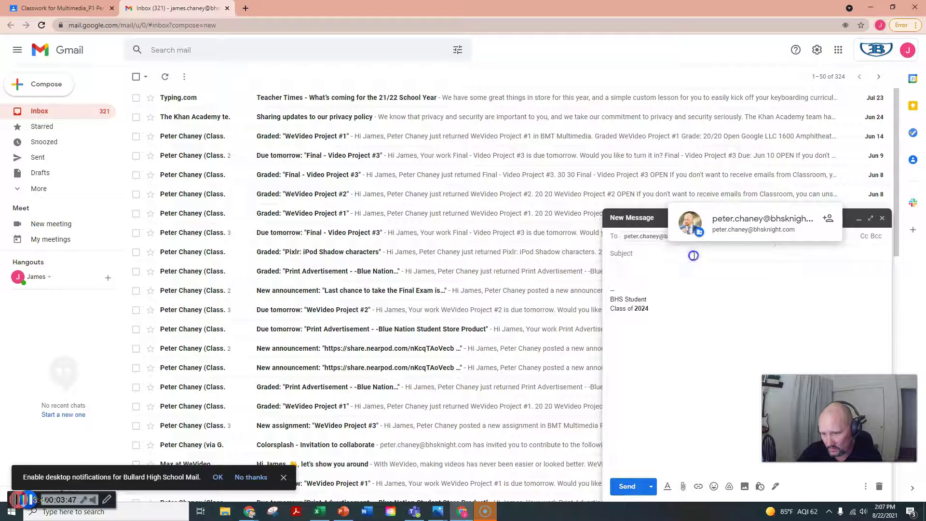
drag(698, 242, 653, 252)
click(652, 254)
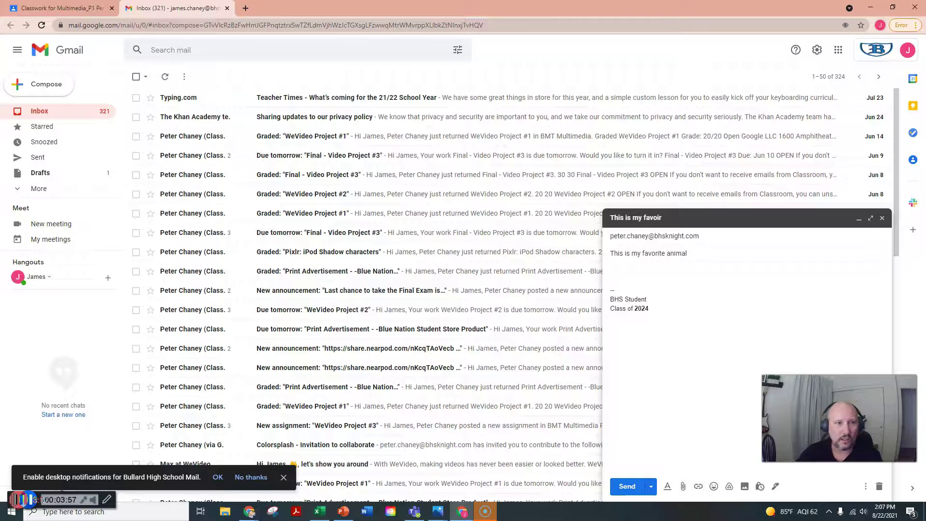
Step: Recheck the Classroom instructions, then save the 'This is my favorite animal' draft and close it
click(52, 8)
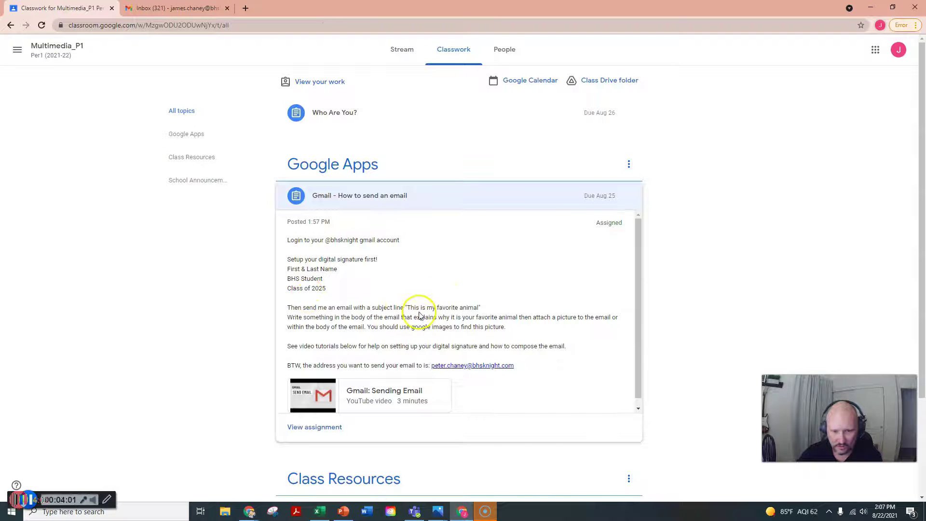
click(159, 9)
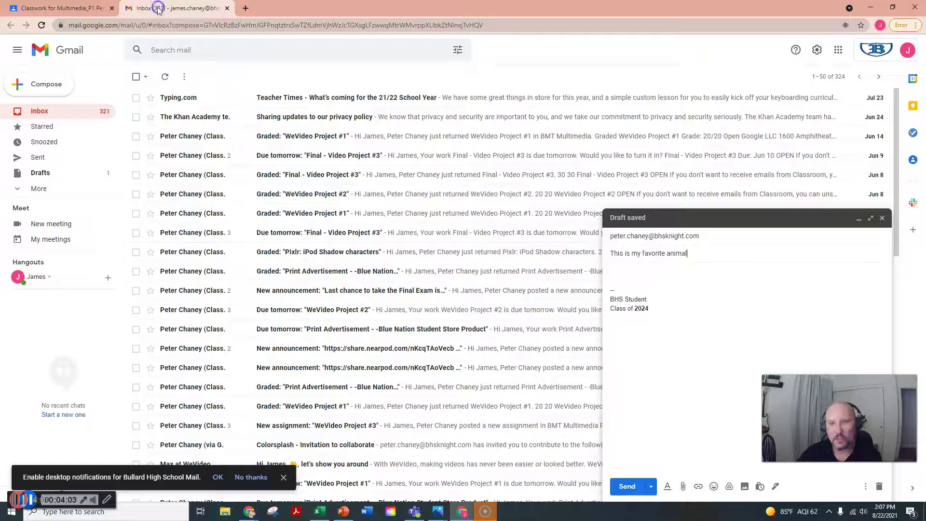
click(635, 272)
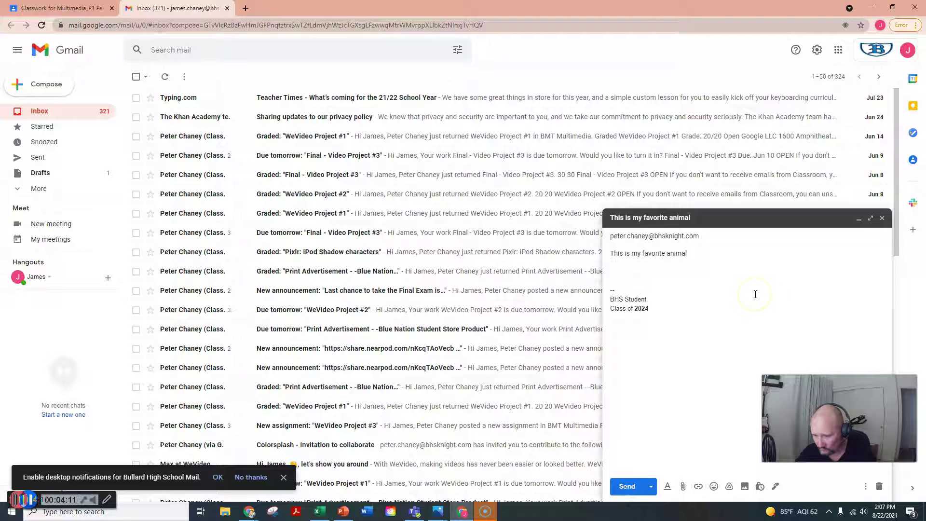
click(865, 488)
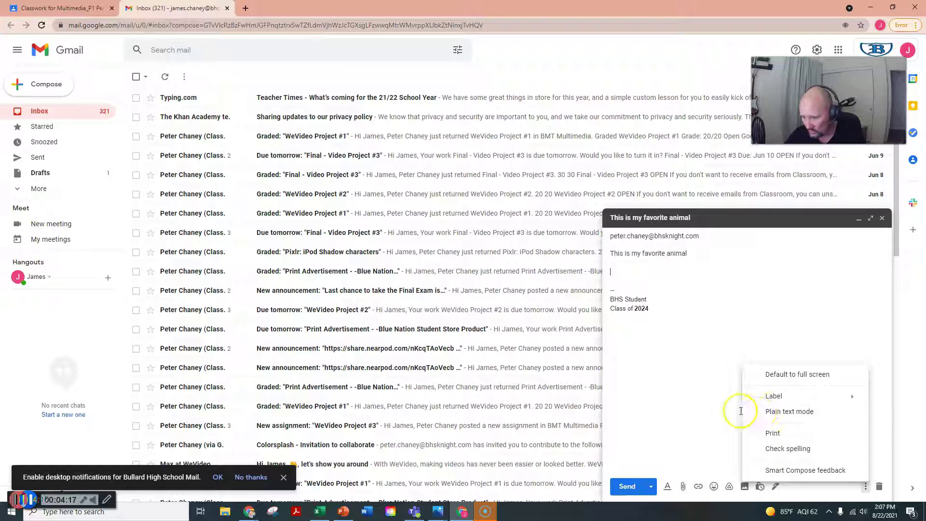
click(774, 315)
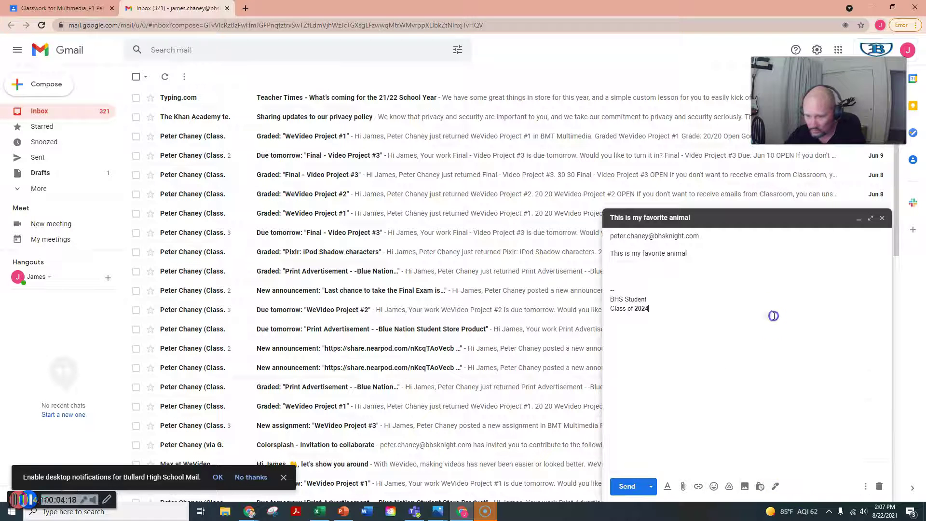
click(884, 220)
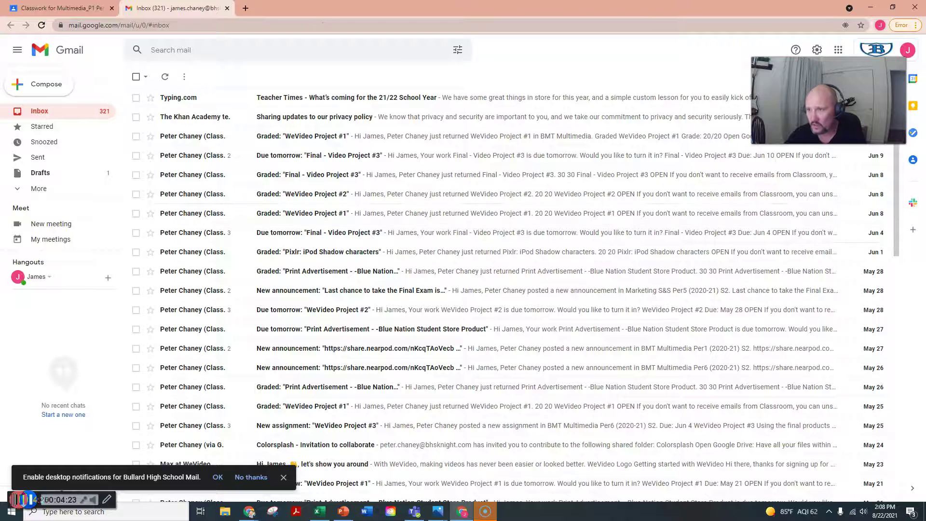
Step: Open the Google Account Personal info page in a new tab, then return to Gmail
click(817, 51)
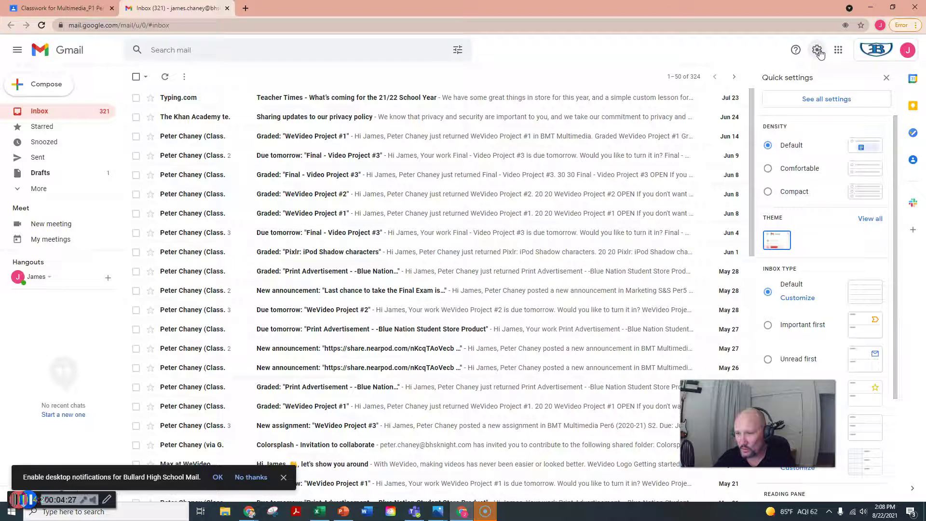
scroll(798, 243, down, 3)
scroll(797, 242, up, 3)
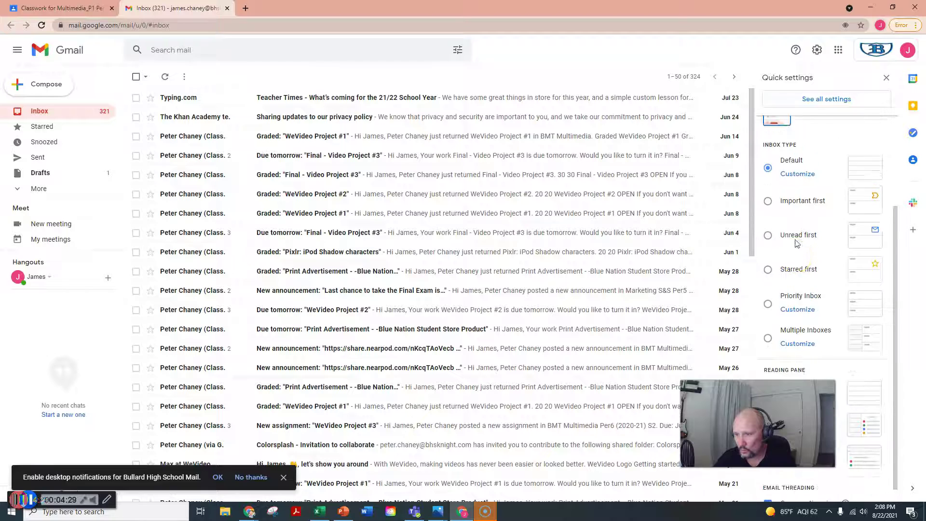
click(908, 50)
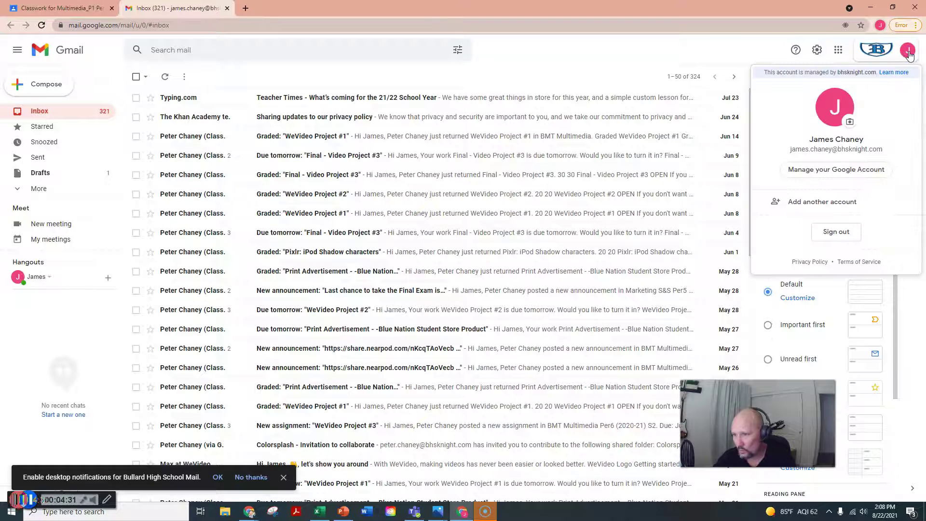
click(828, 170)
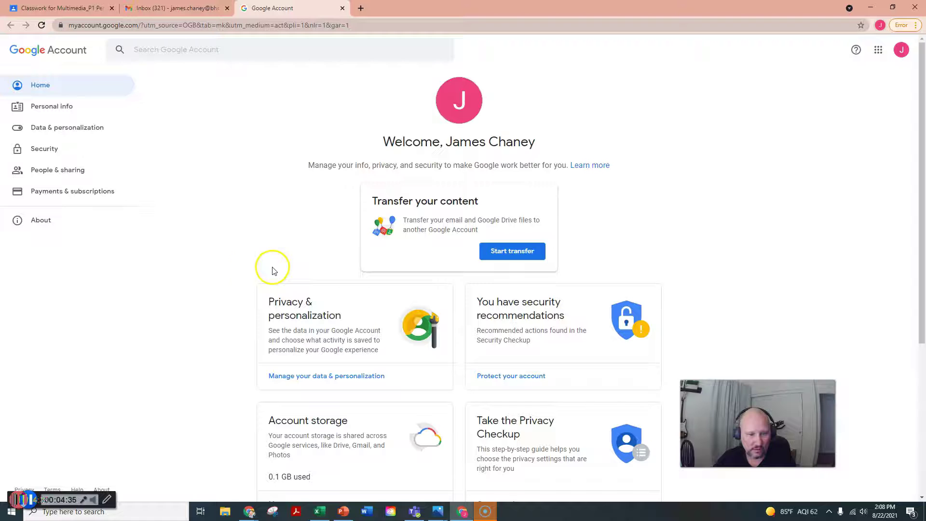
click(52, 105)
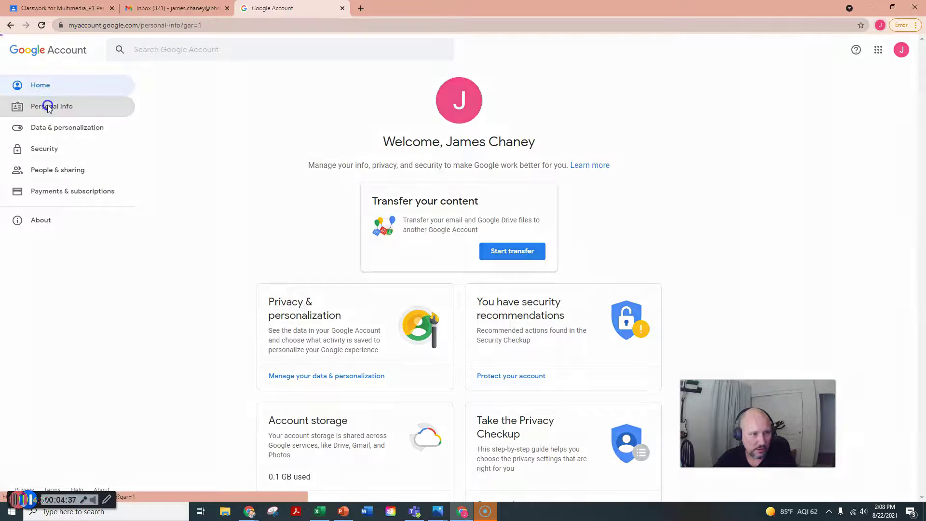
scroll(395, 227, down, 4)
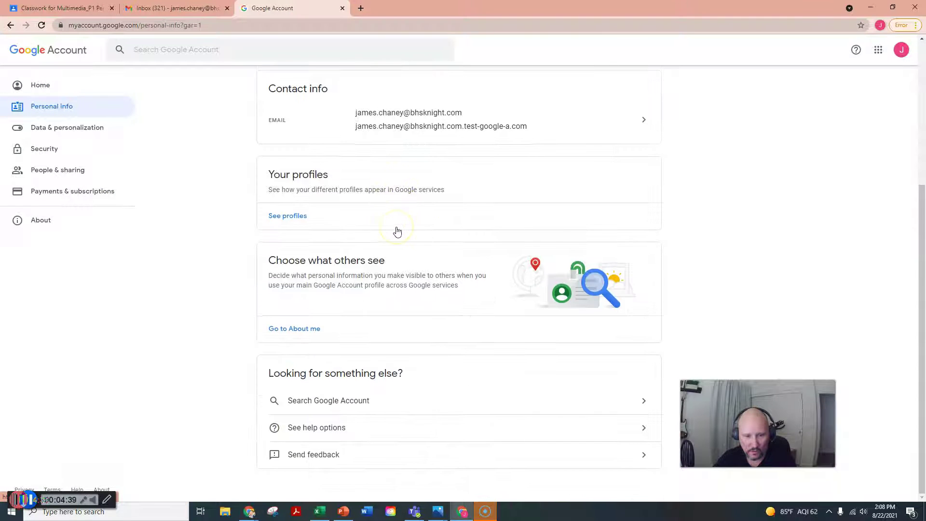
scroll(362, 293, up, 4)
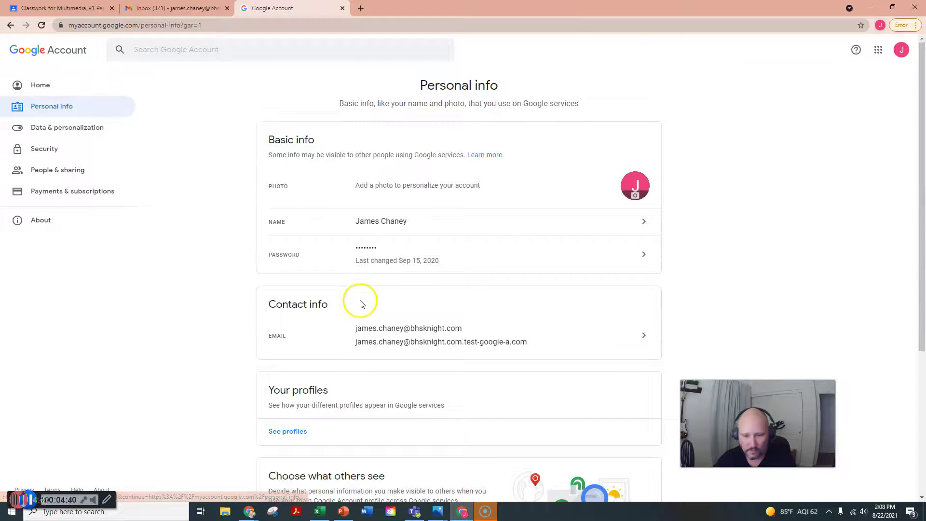
click(20, 500)
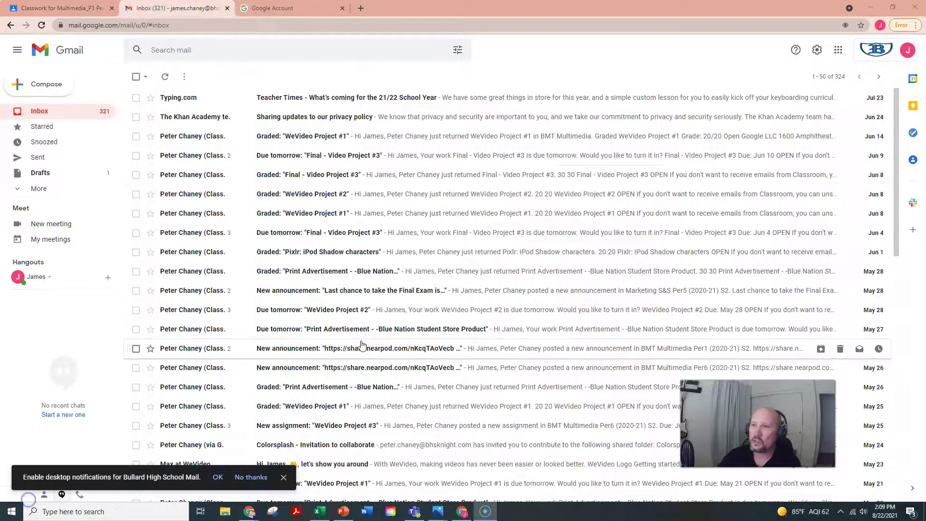
Step: Change the signature's last line from Class of 2024 to Class of 2025 and save
click(815, 51)
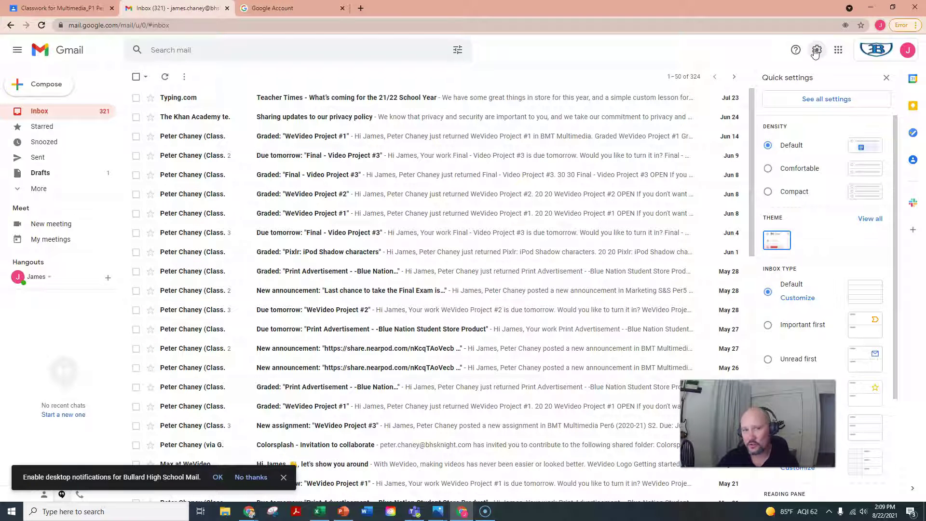
click(828, 99)
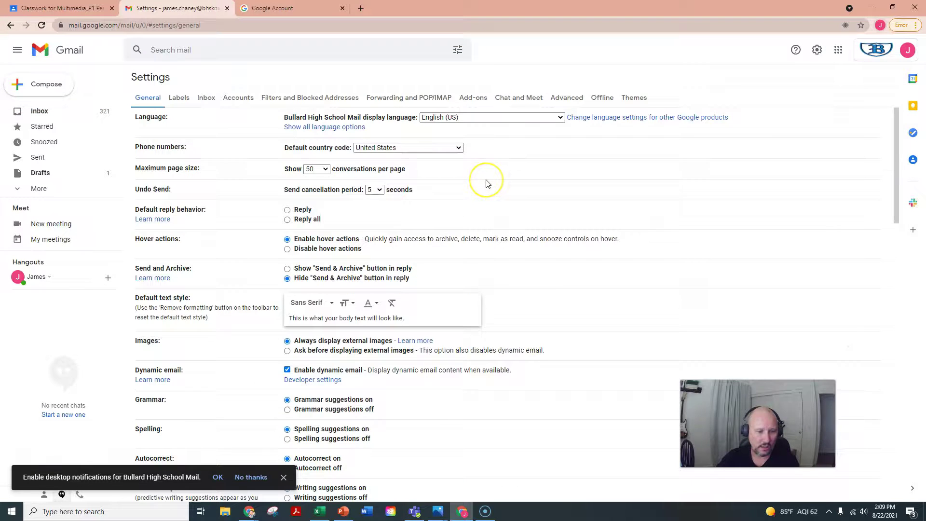
scroll(486, 183, down, 15)
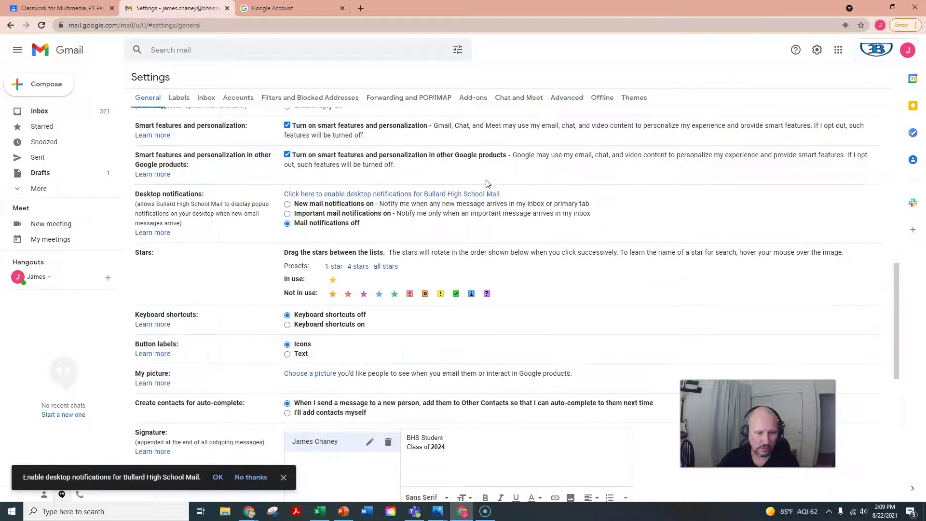
scroll(486, 183, down, 2)
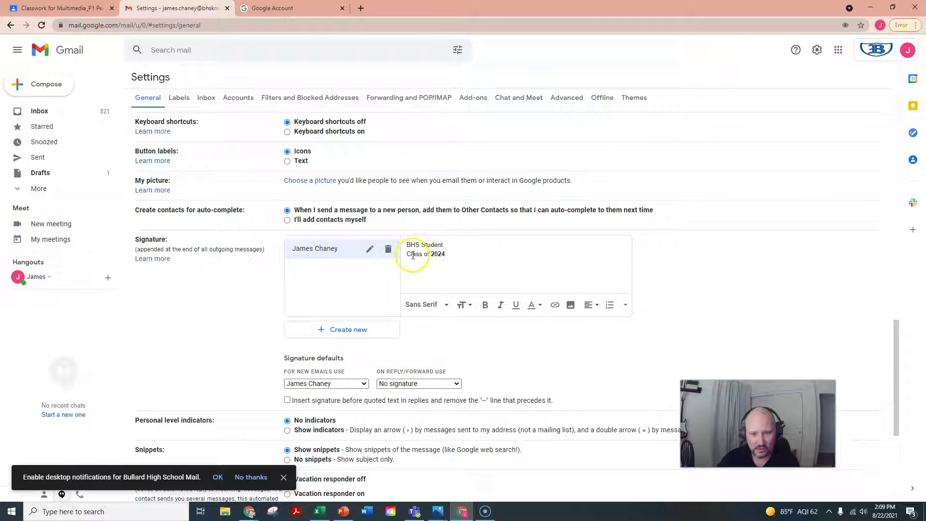
click(446, 255)
key(BackSpace)
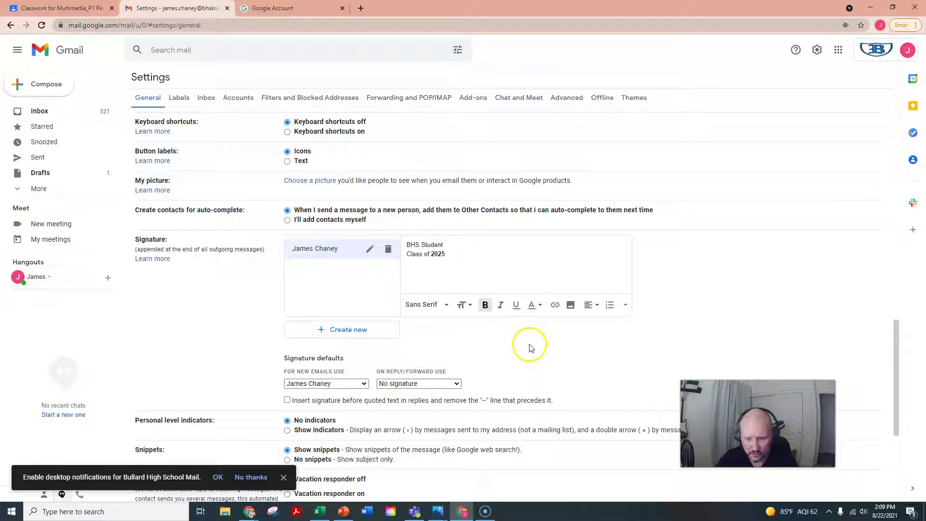
scroll(520, 362, down, 5)
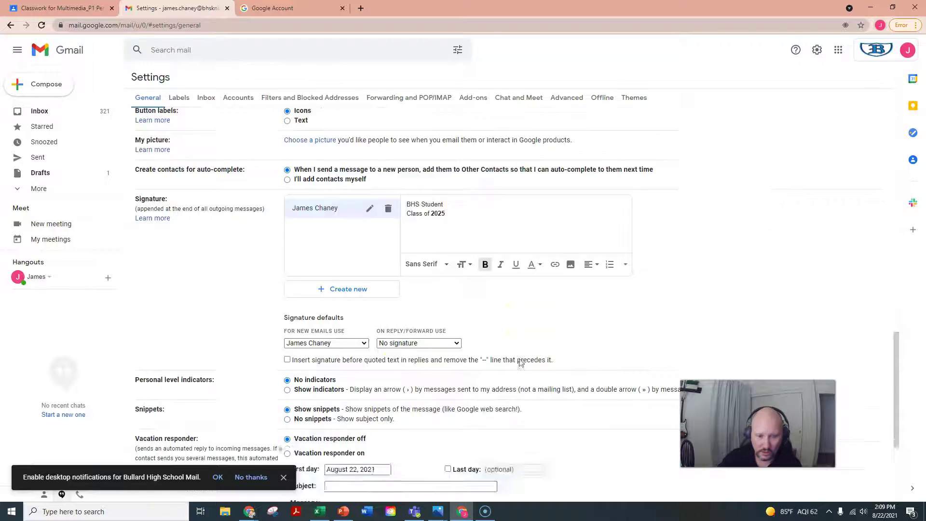
click(482, 451)
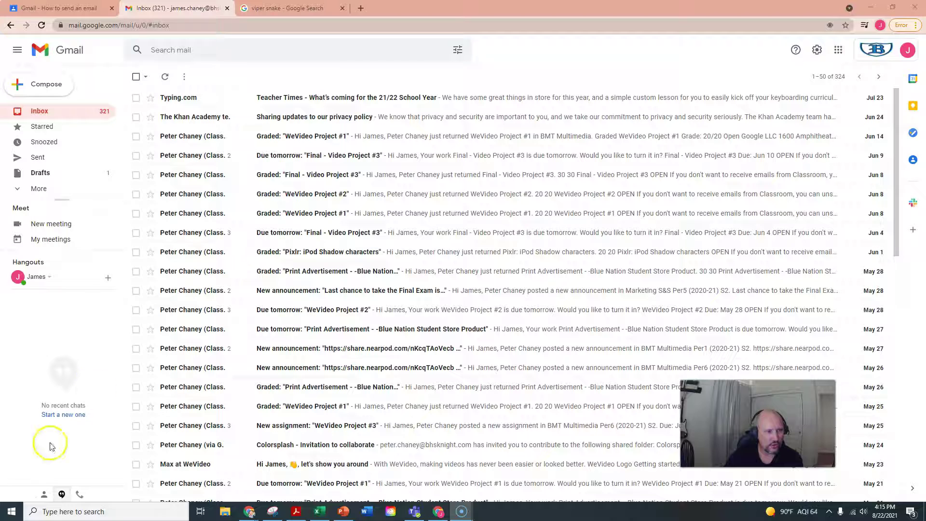
Step: Review the sent 'My favorite animal' email and its signature, then reopen Gmail settings
click(50, 158)
click(358, 97)
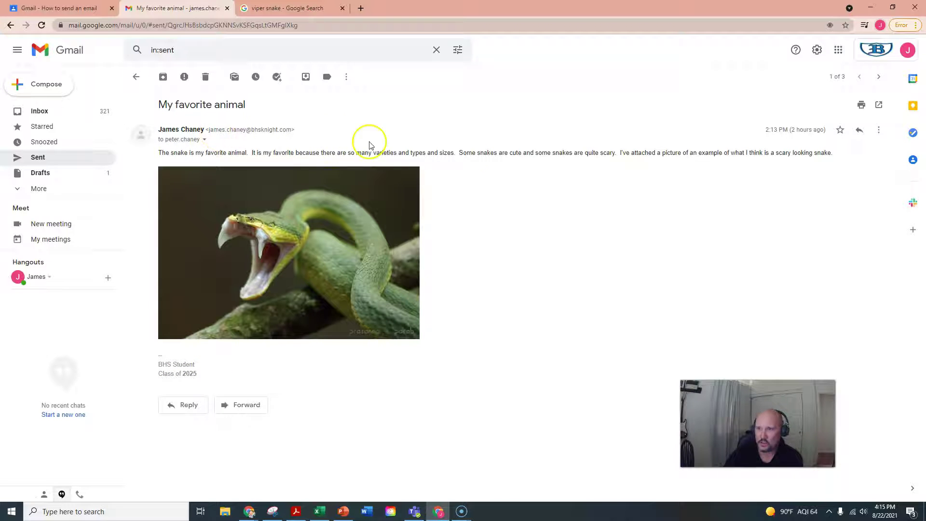
click(815, 51)
click(817, 100)
Step: Put the student's first name on the signature's first line above BHS Student, and save
scroll(305, 233, down, 9)
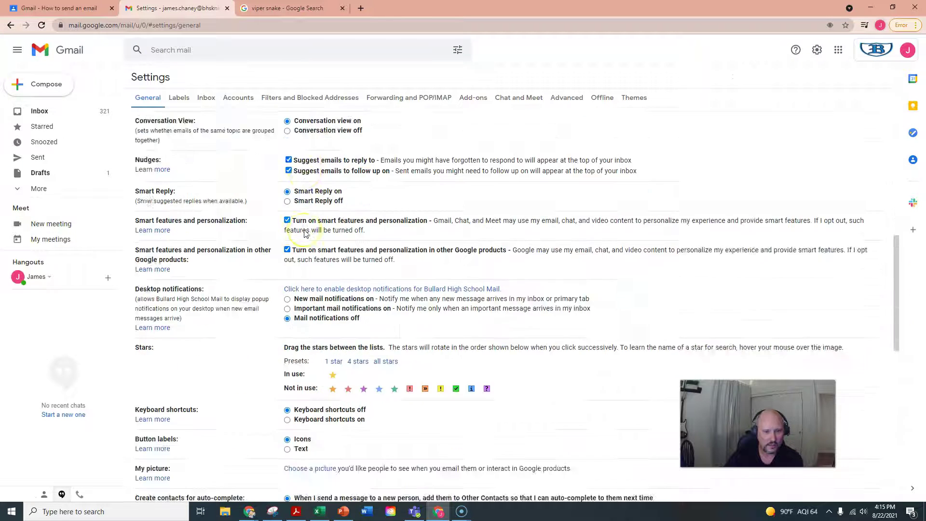
scroll(305, 234, down, 8)
scroll(304, 237, up, 2)
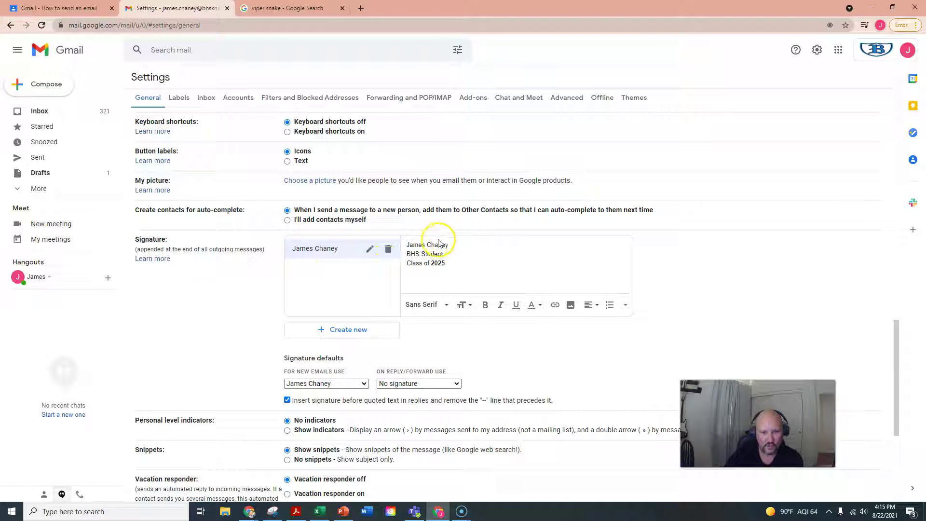
drag(453, 244, 420, 247)
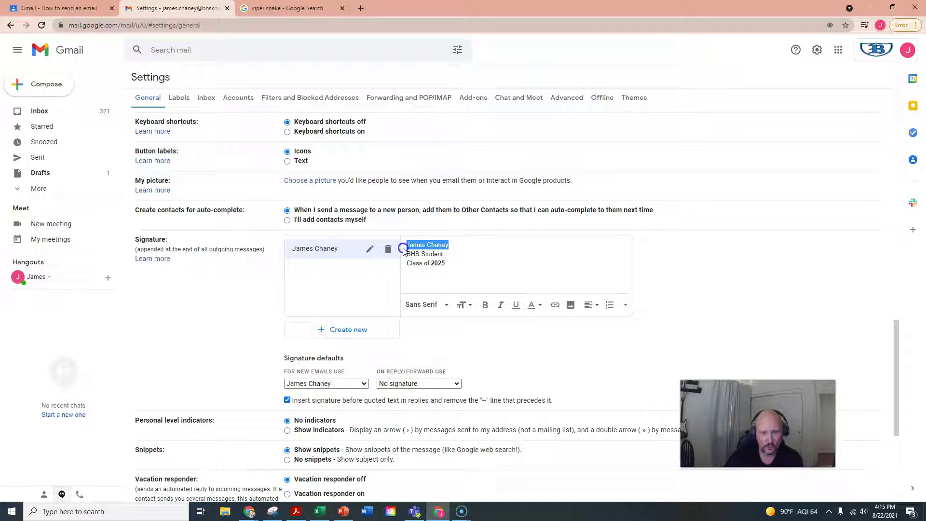
key(BackSpace)
click(416, 246)
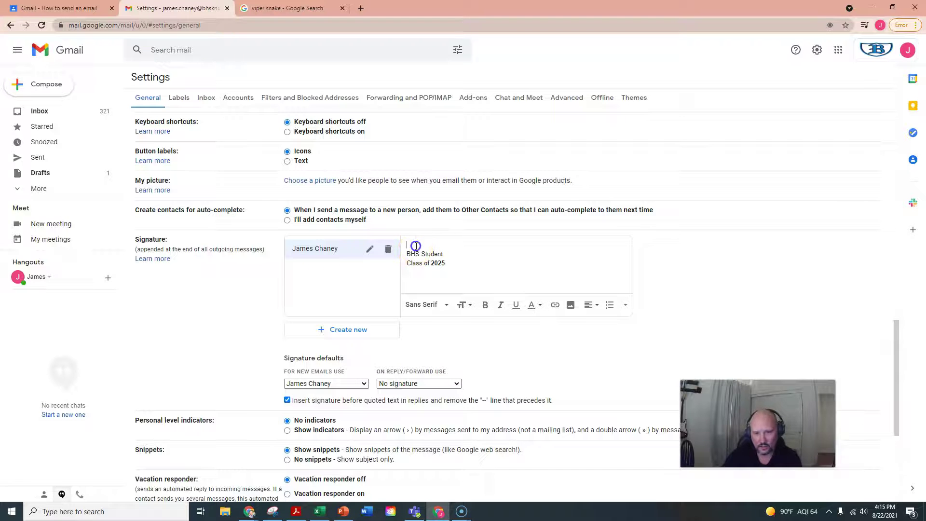
key(BackSpace)
key(Return)
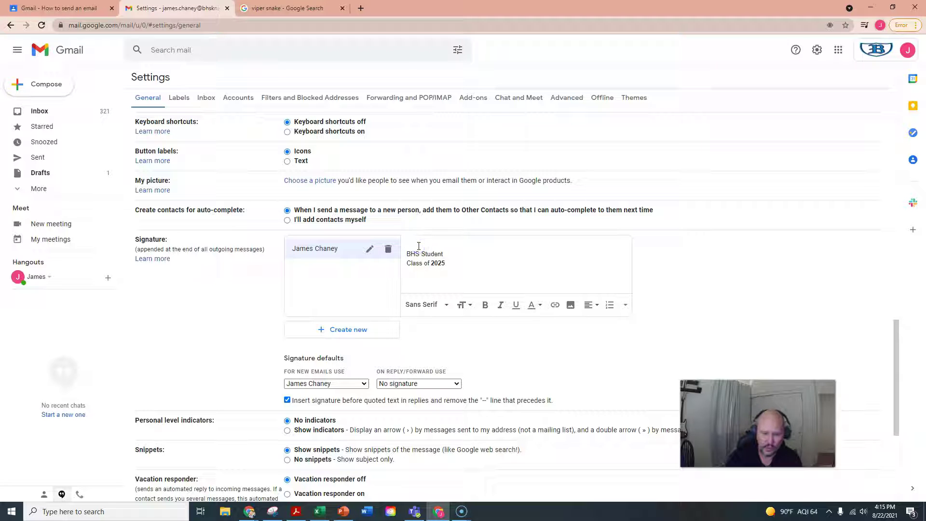
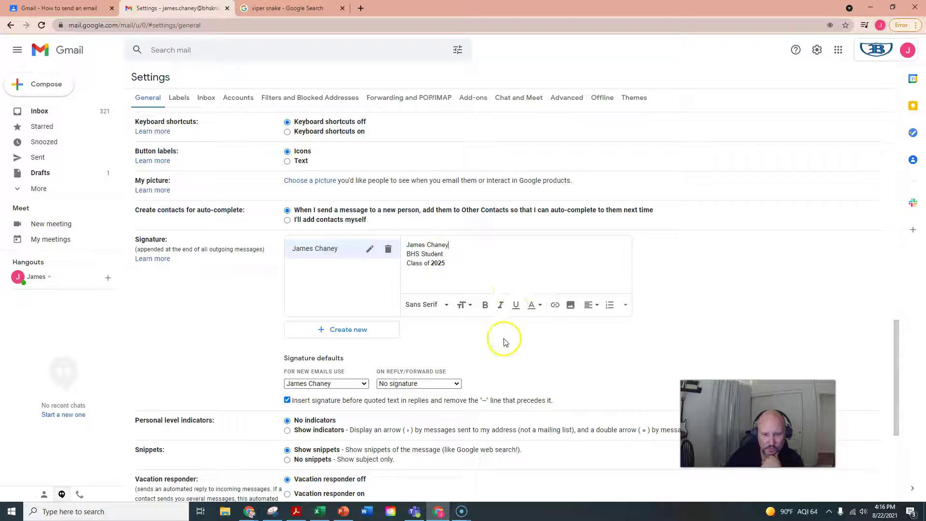
scroll(505, 342, down, 5)
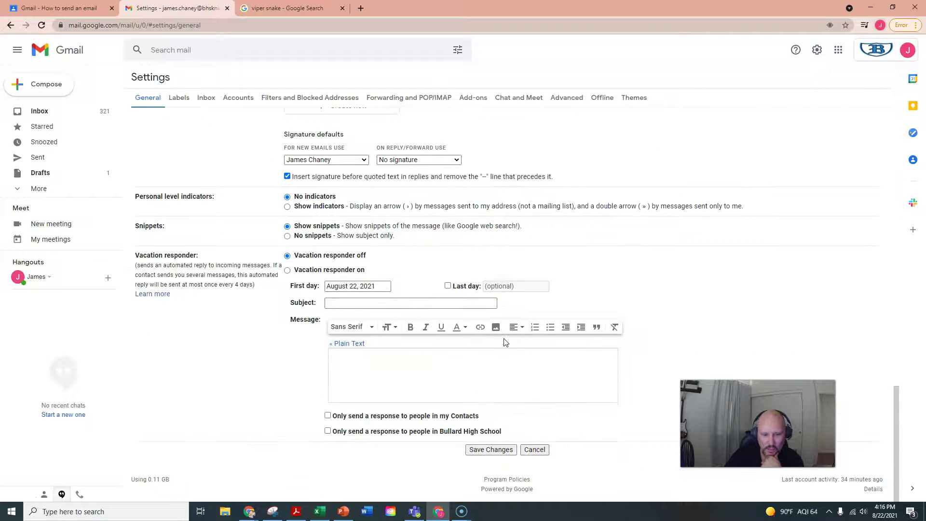
click(488, 450)
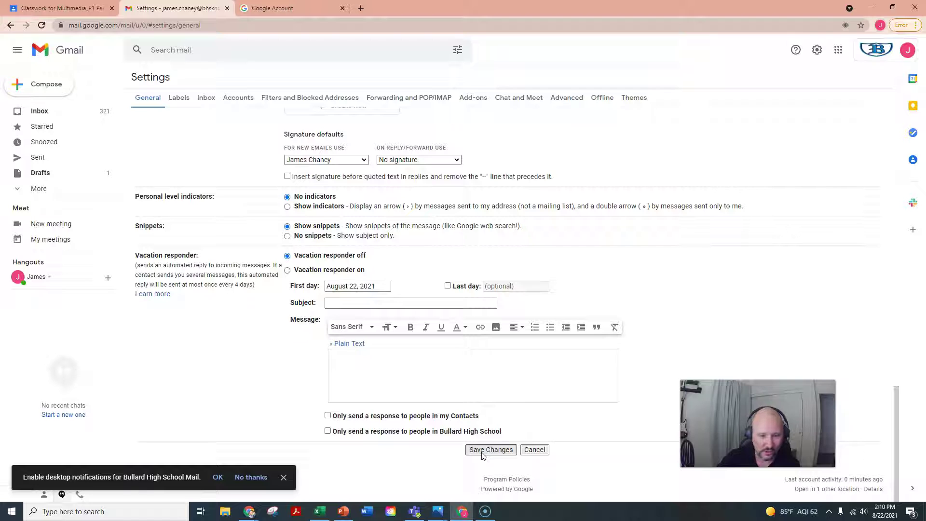
click(483, 453)
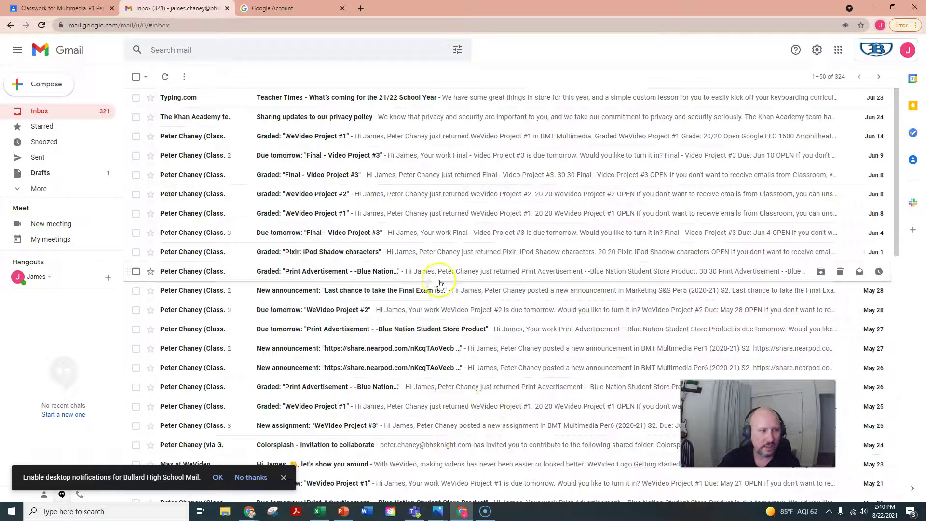
Step: Start a new email to the teacher's address with the subject 'My favorite animal'
click(36, 91)
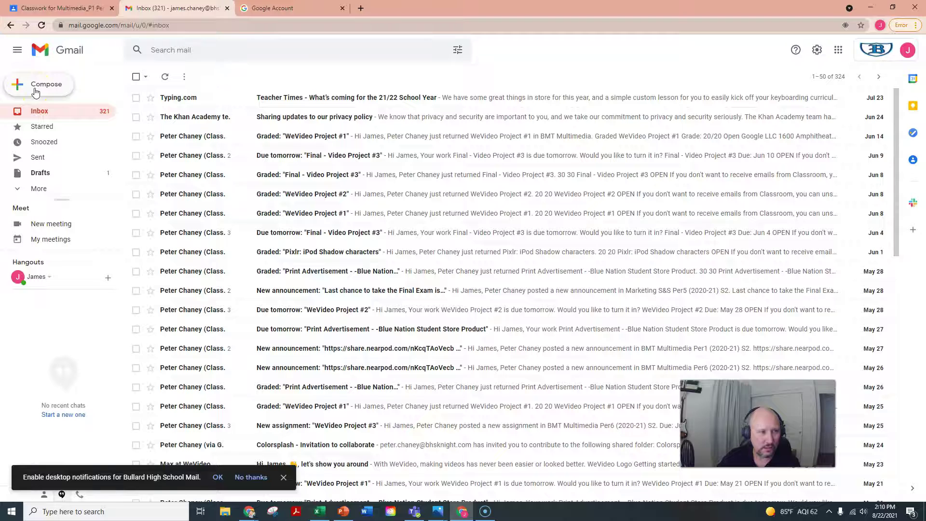
click(35, 91)
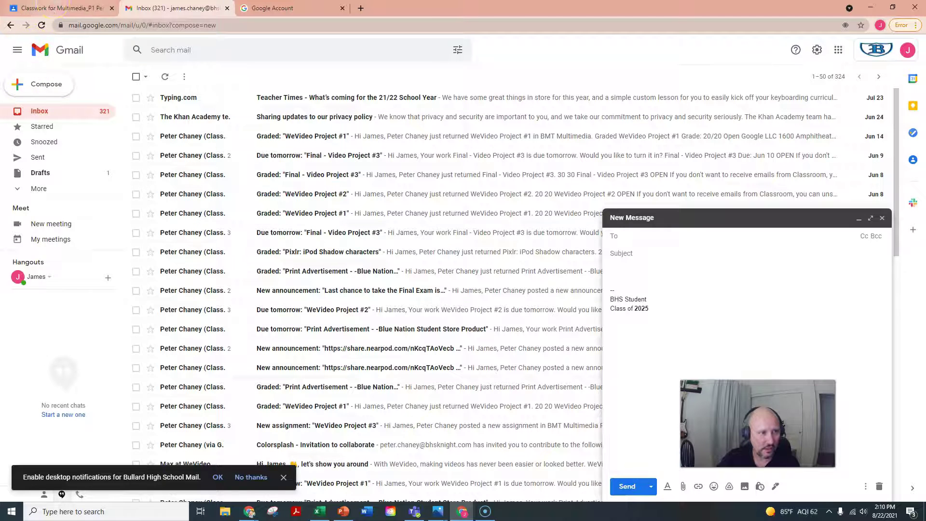
click(54, 8)
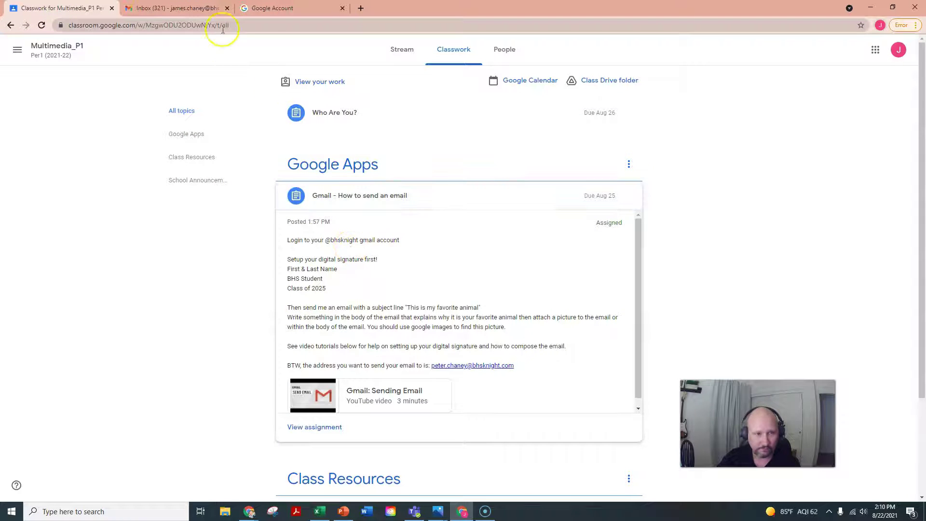
click(198, 8)
click(650, 237)
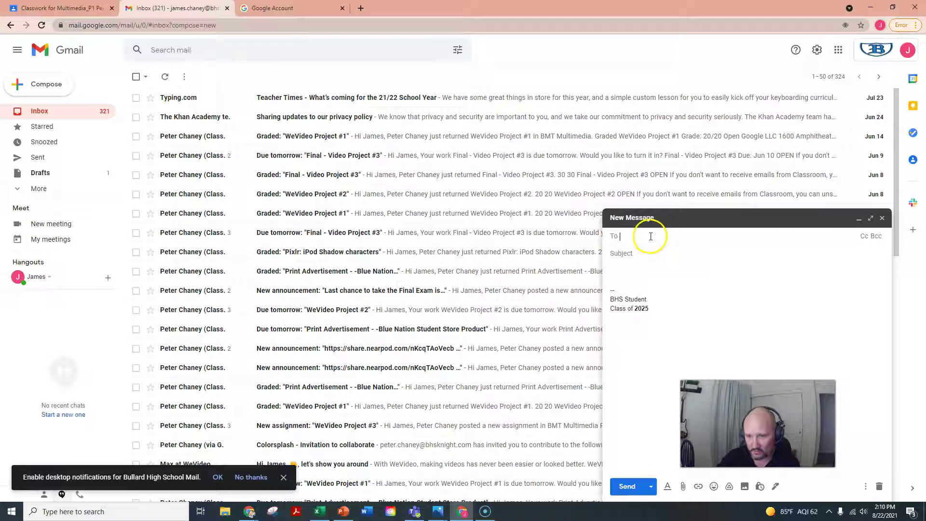
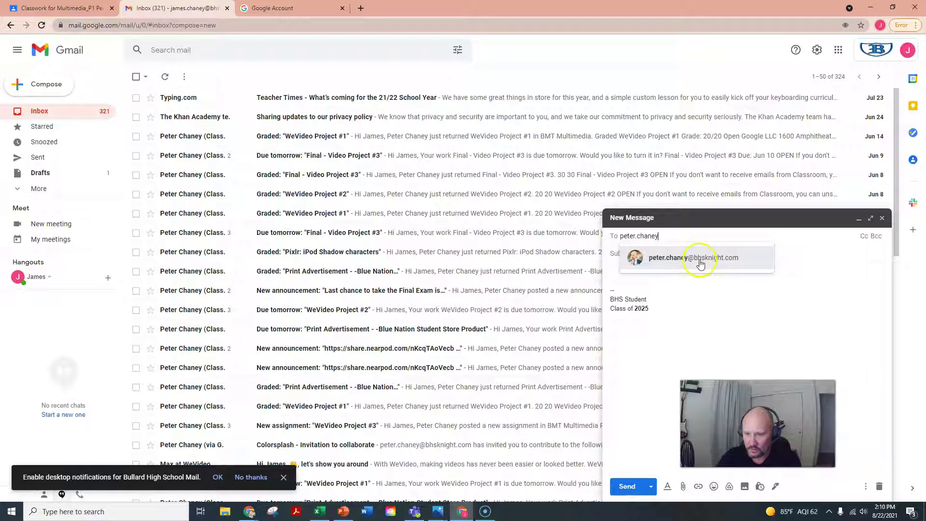
click(687, 258)
click(648, 253)
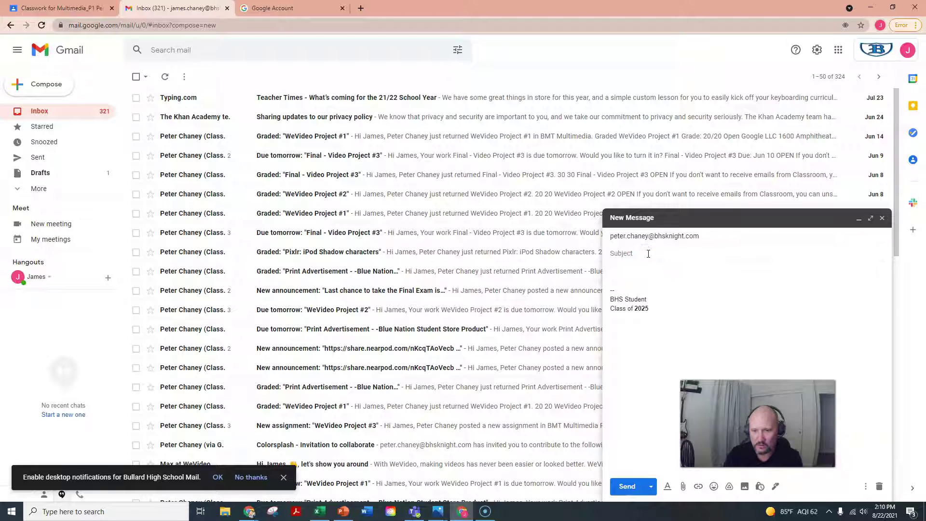
text(My favo)
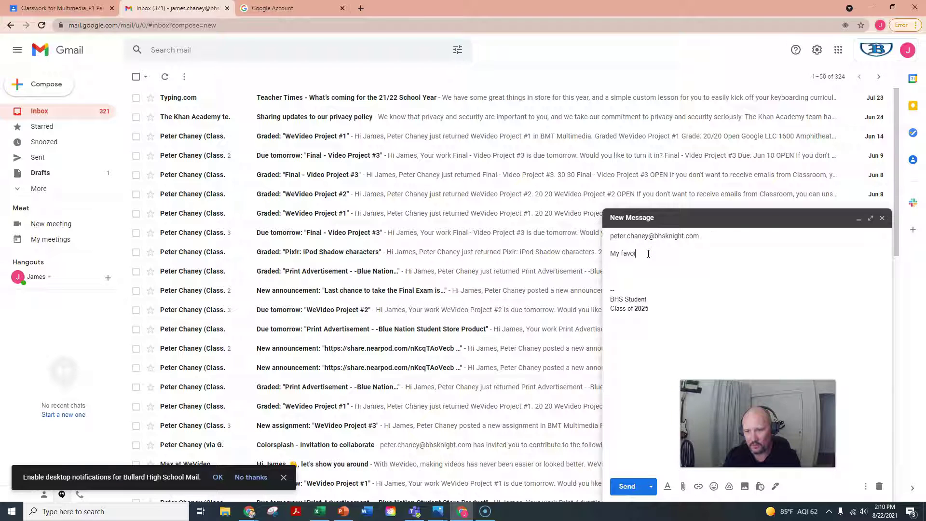
text(rite animal)
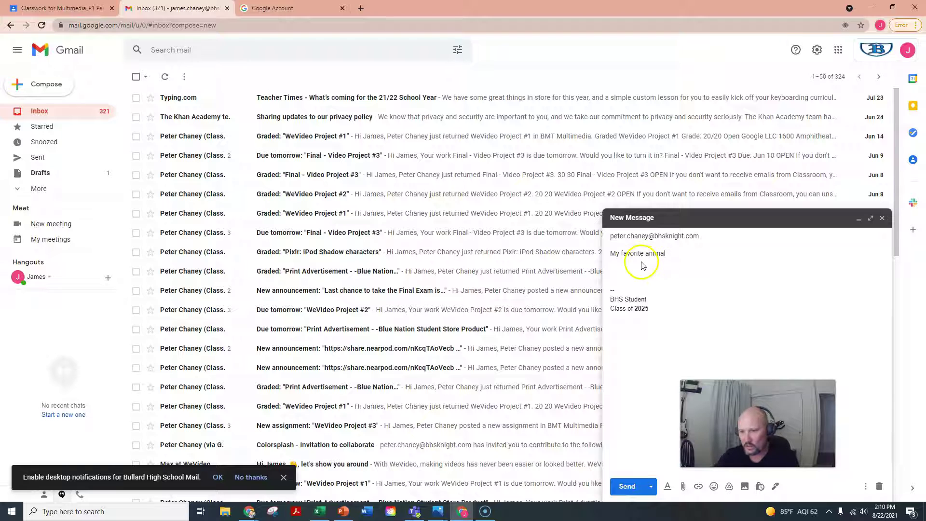
Step: Write the body paragraph on why the snake is the favourite animal, mentioning the scary snake picture
click(626, 274)
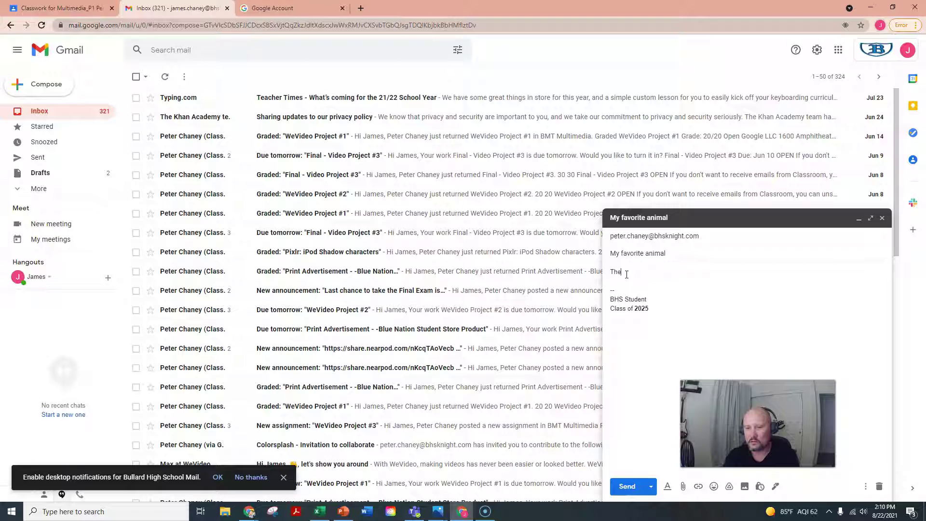
text(s)
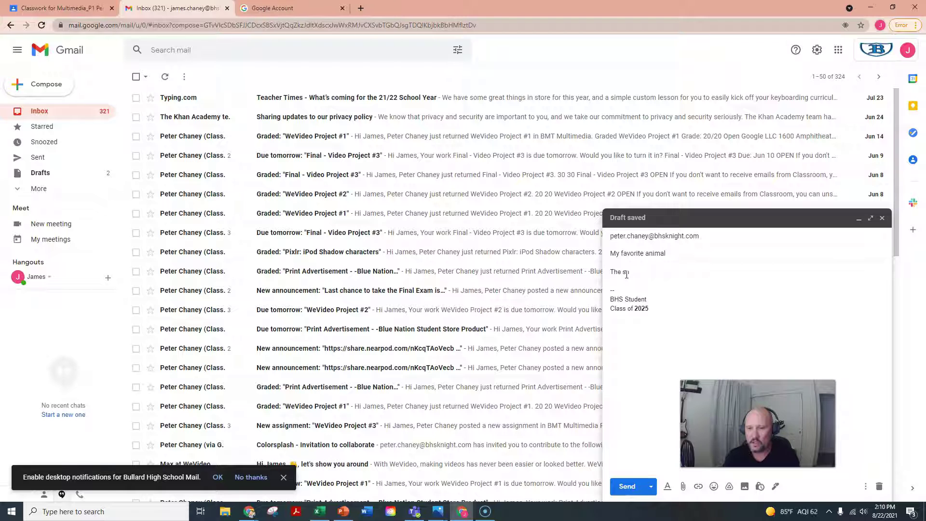
text(nake is my favo)
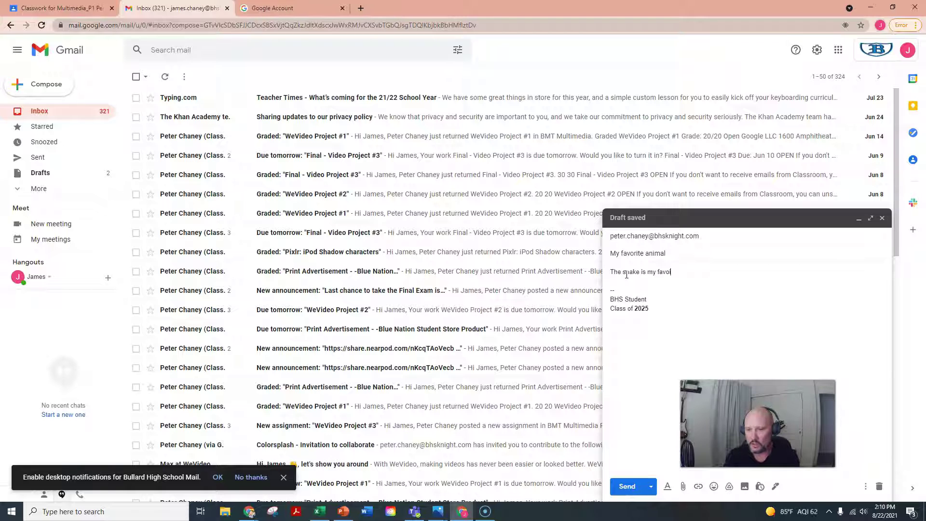
text(rite animal.  It is my fa)
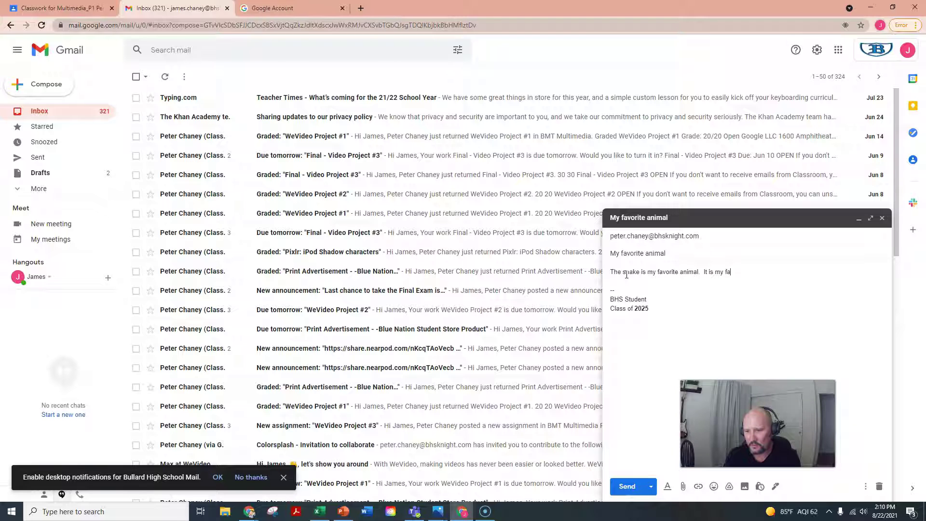
text(vorite because there are )
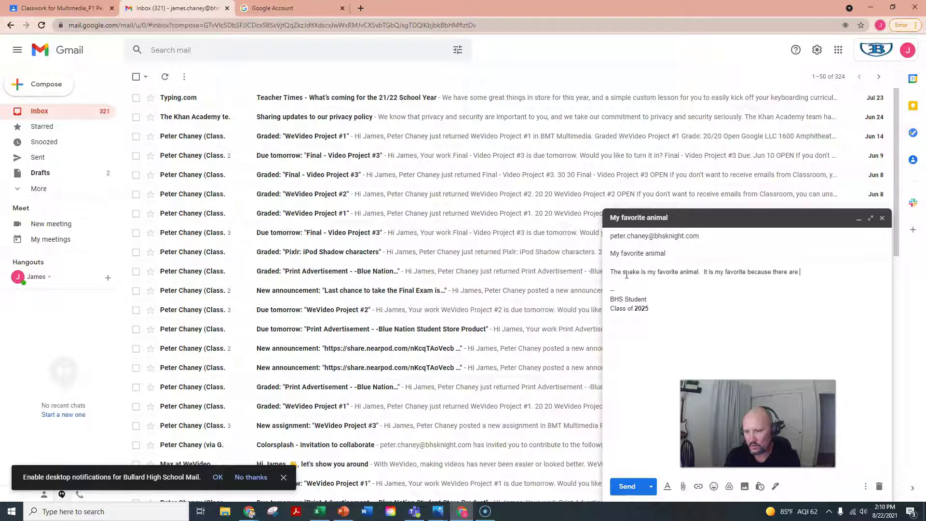
text(so many varieties)
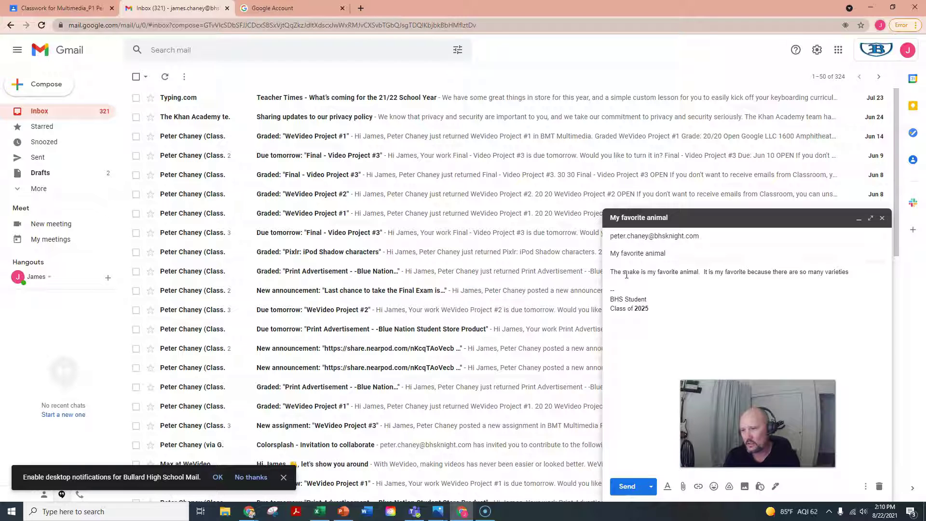
text( and ty)
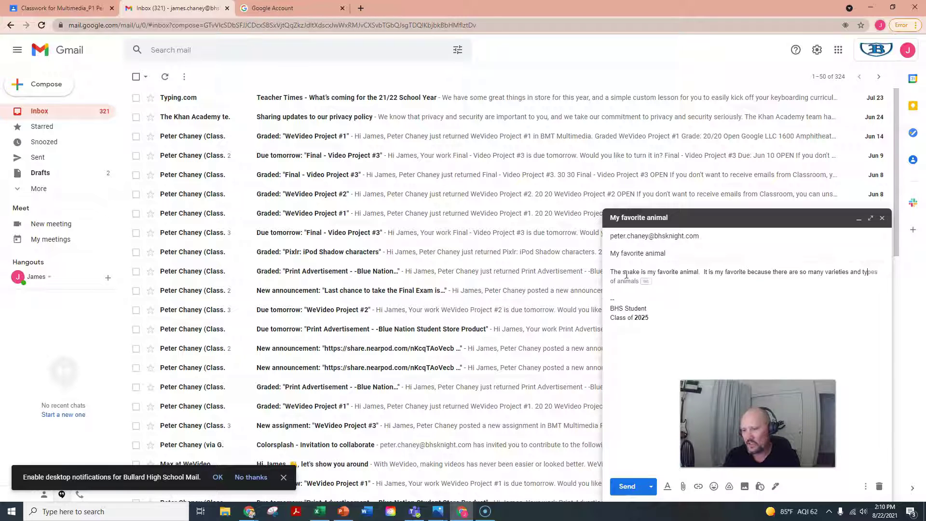
text(pes and sizes.  So)
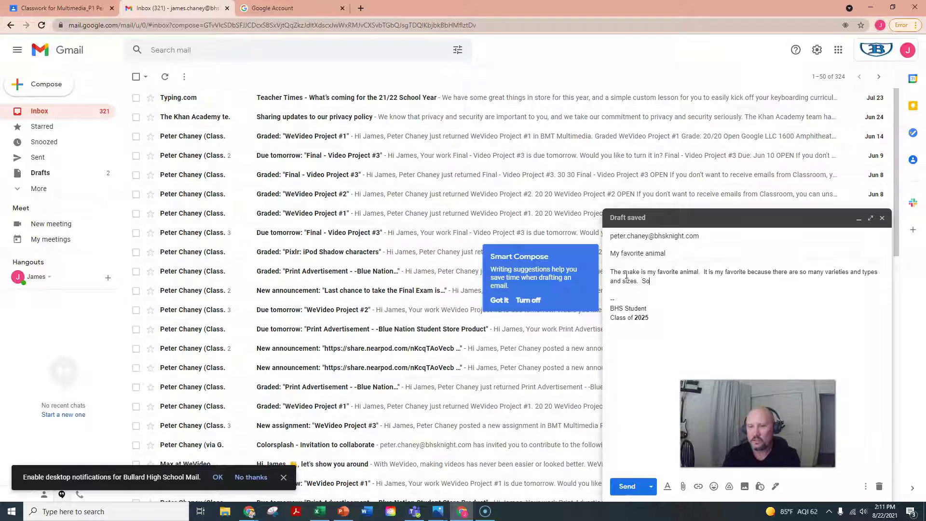
text(me snakes are cute and some sna)
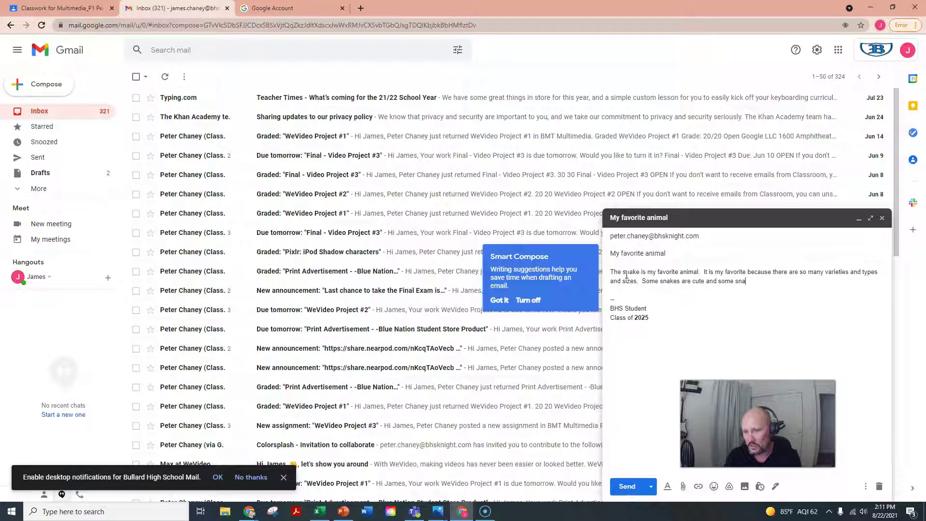
text(kes are quite)
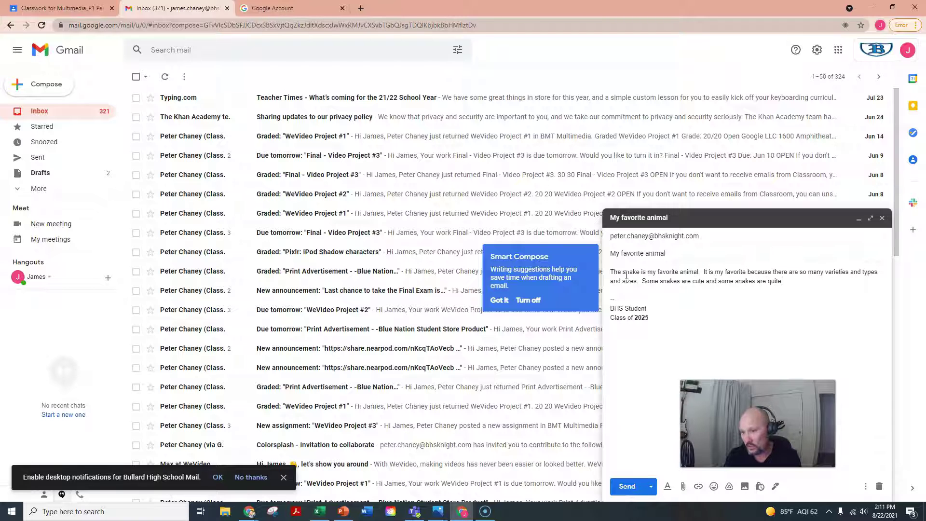
key(BackSpace)
key(BackSpace)
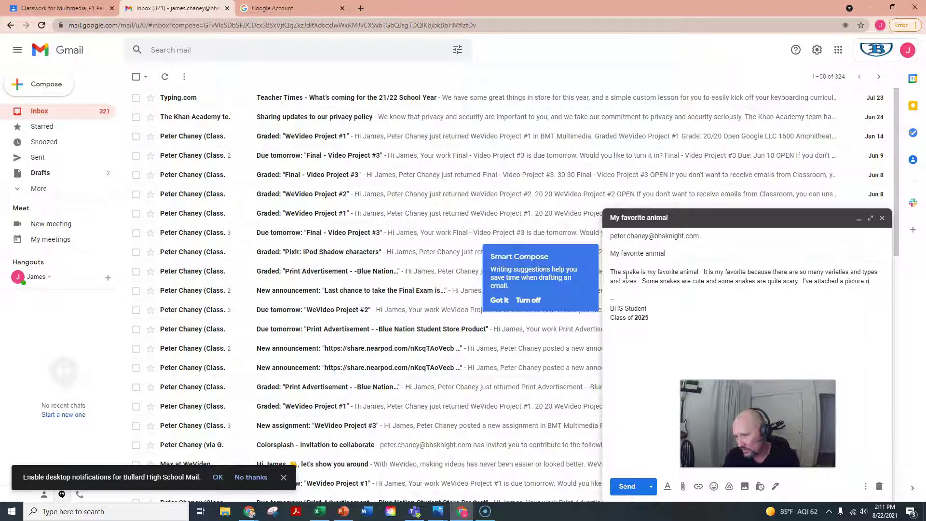
text(an)
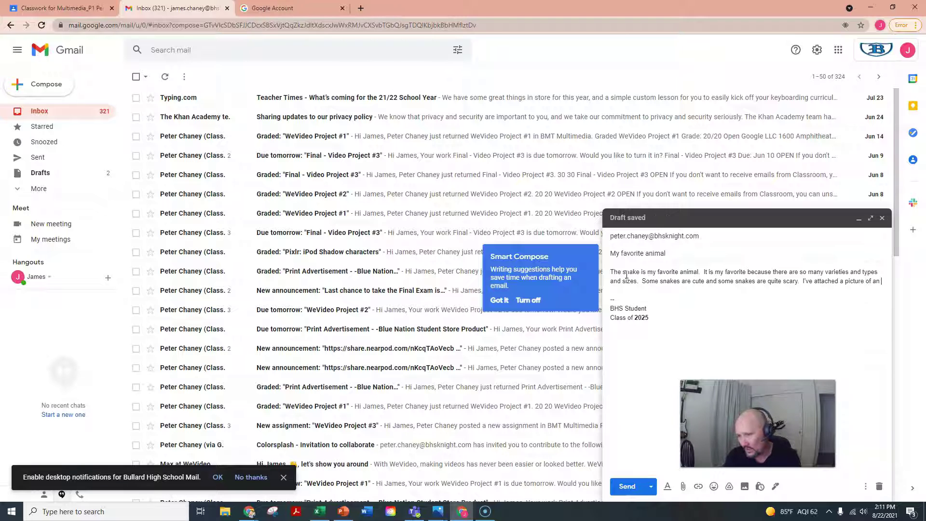
text( example of what )
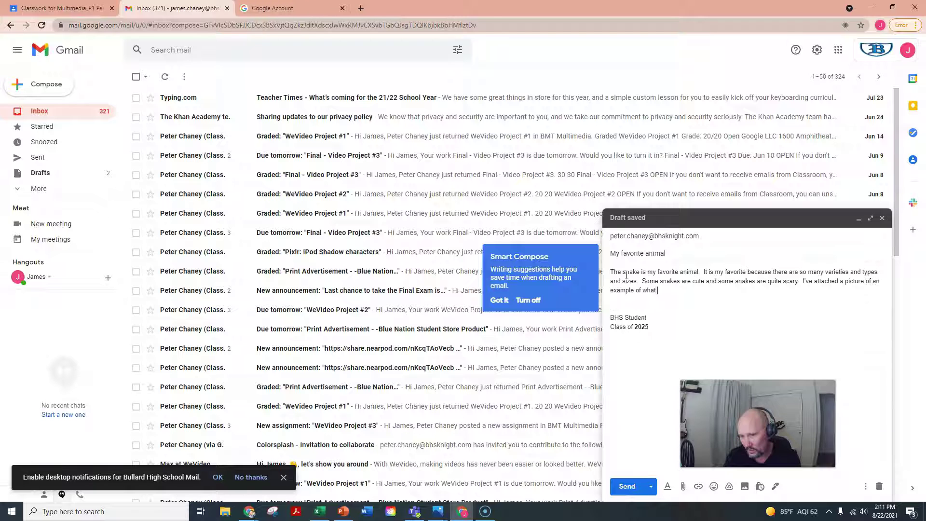
text(I think is a scary looking snake.)
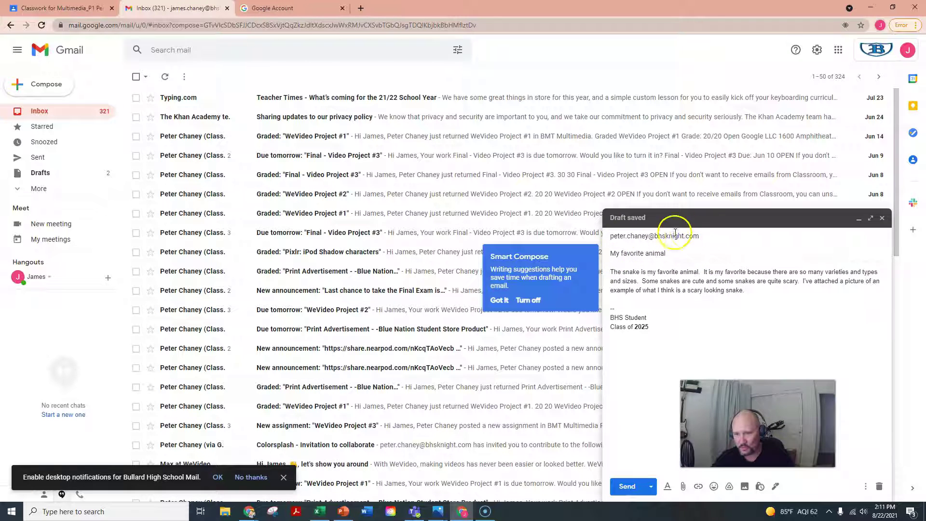
mouse_move(650, 237)
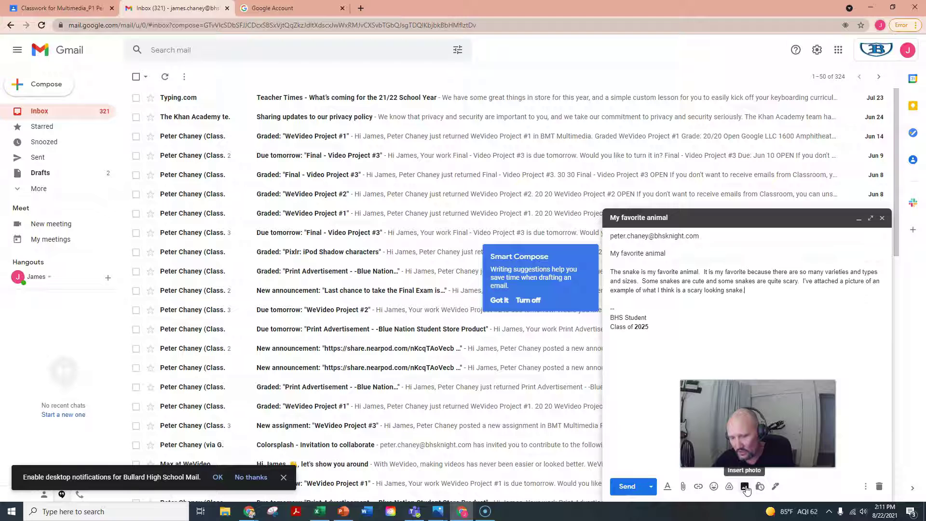
key(Return)
key(Return)
Step: Mark the picture spot in the draft, then search Google Images for 'scary snake'
click(654, 319)
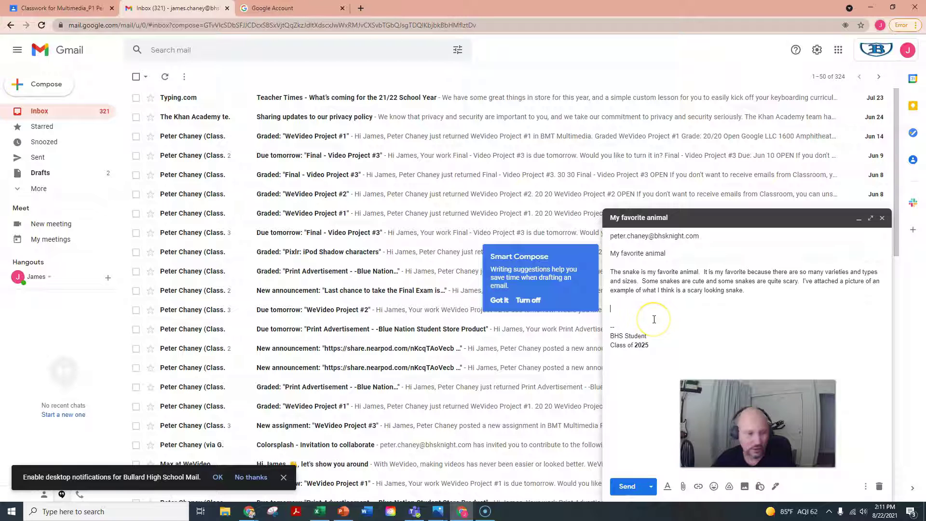
click(284, 9)
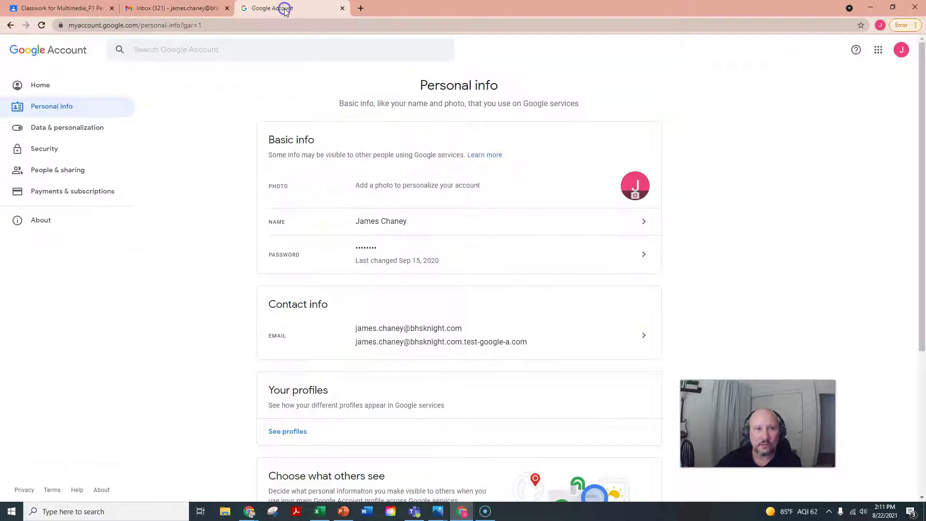
click(168, 25)
text(google.com)
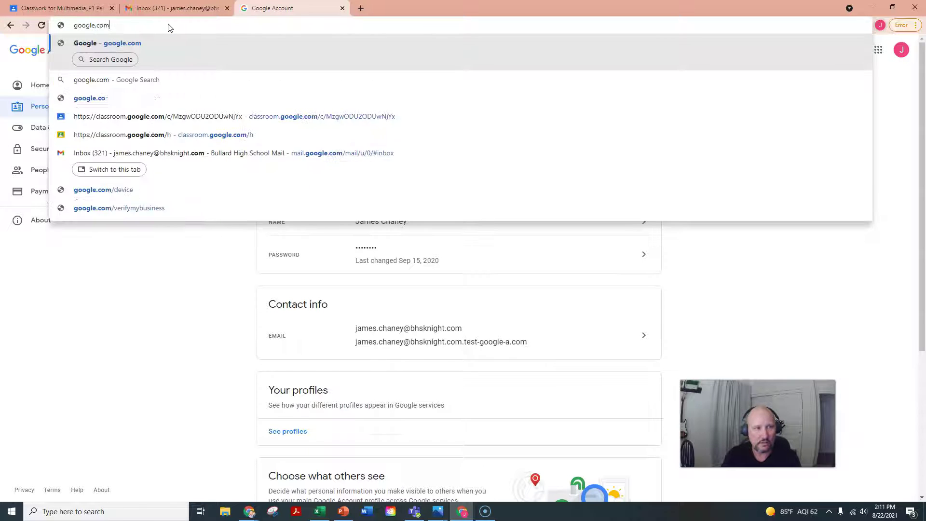
key(Return)
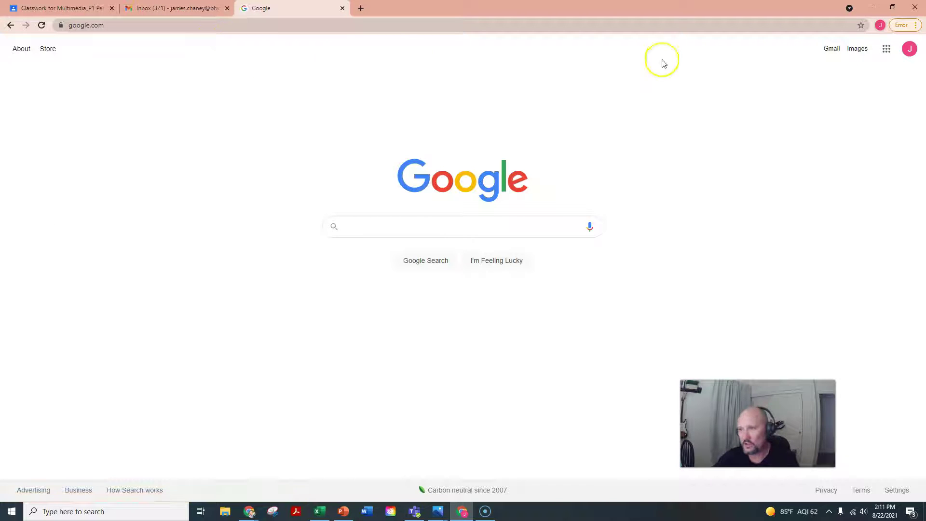
click(856, 50)
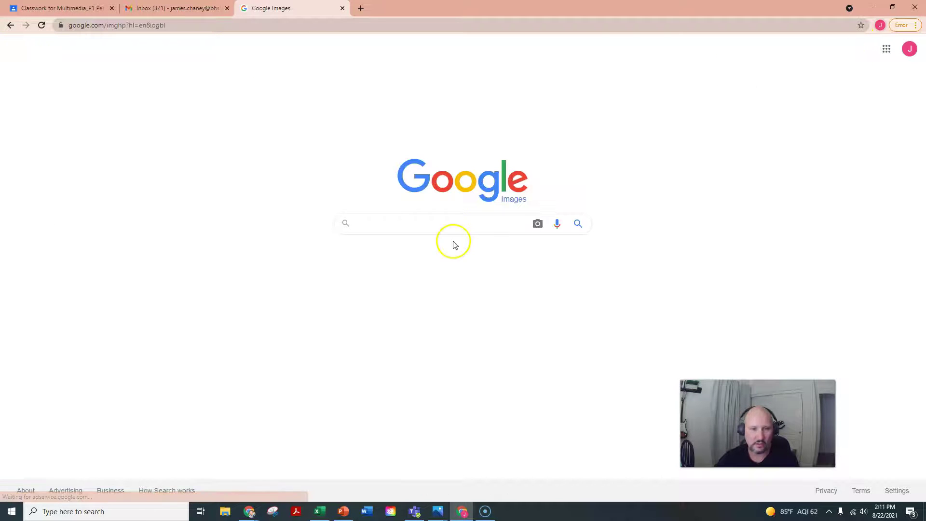
text(scary snake)
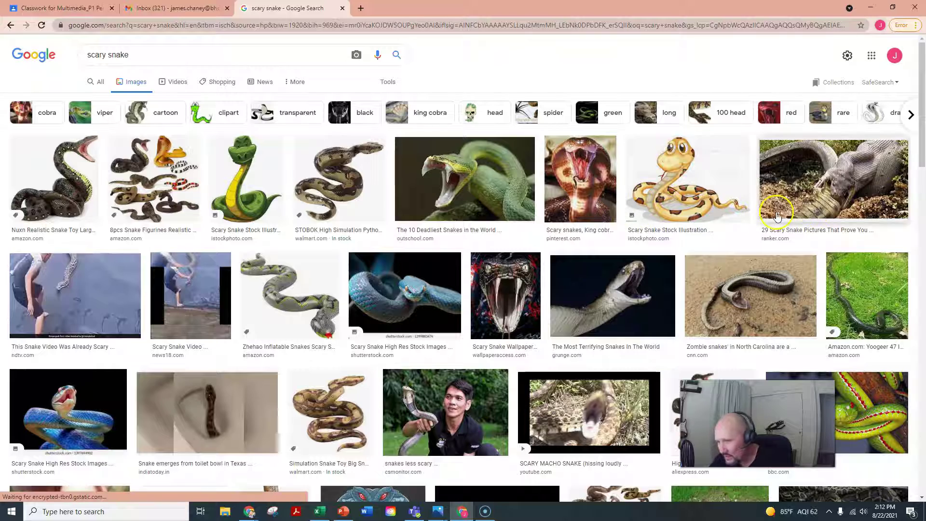
Step: Preview a scary snake picture and browse through the image results
click(831, 178)
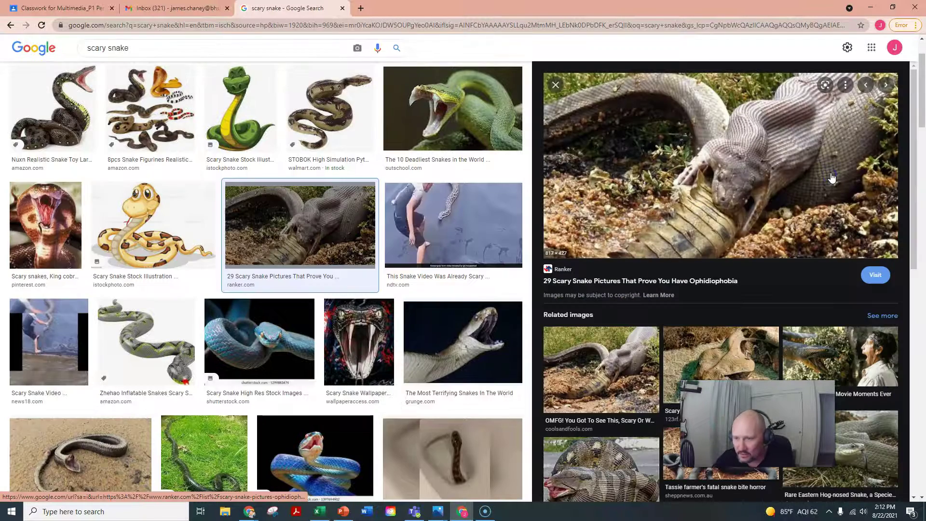
scroll(801, 207, down, 4)
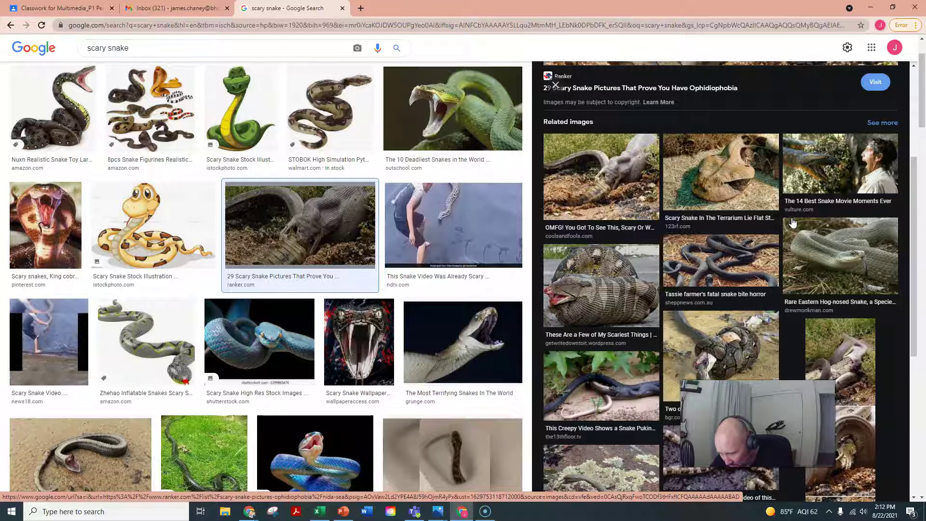
scroll(792, 222, down, 2)
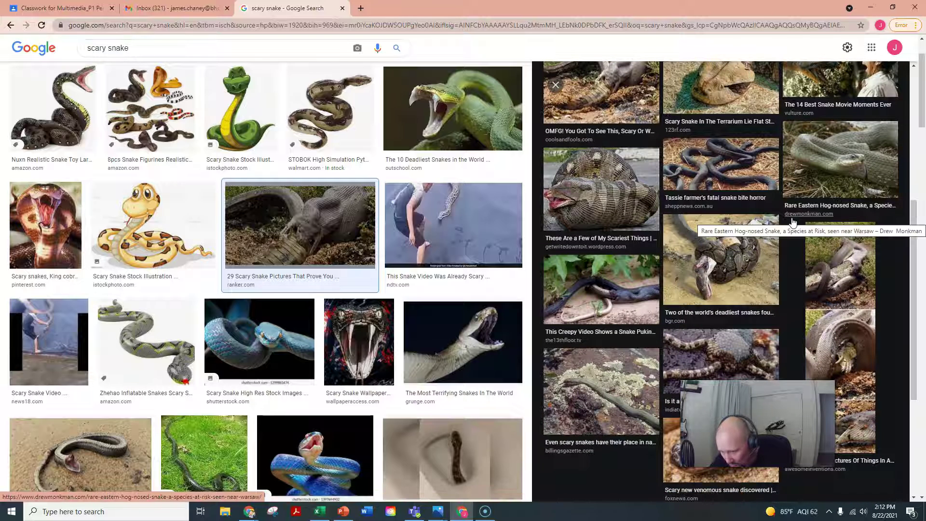
scroll(792, 223, up, 5)
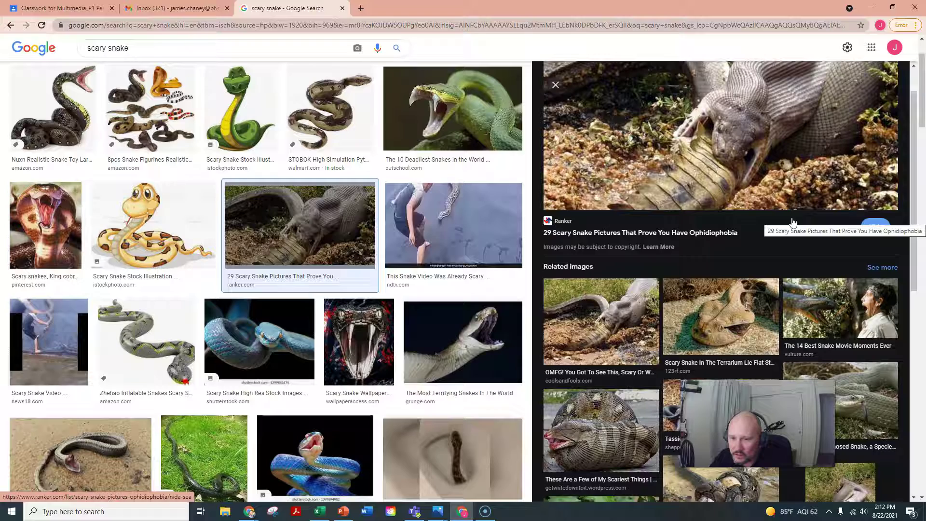
scroll(792, 222, up, 1)
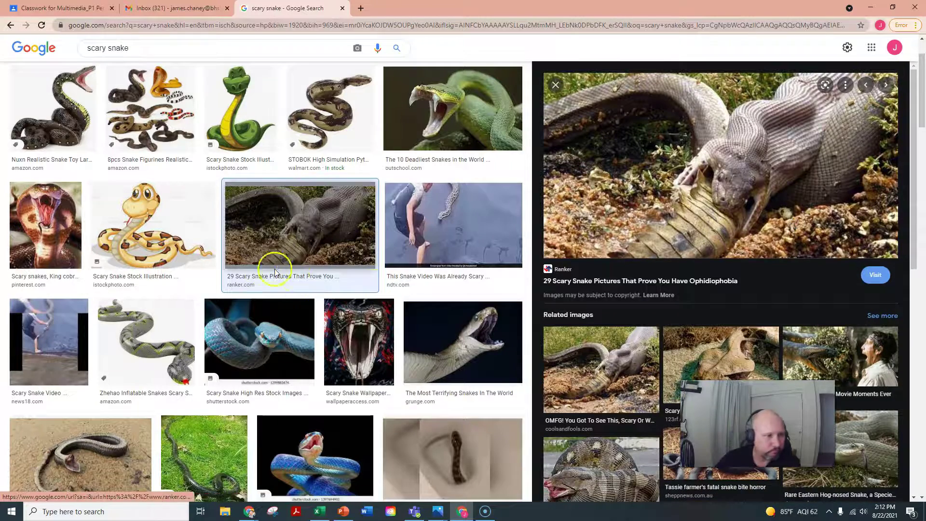
scroll(214, 228, down, 1)
scroll(214, 228, down, 6)
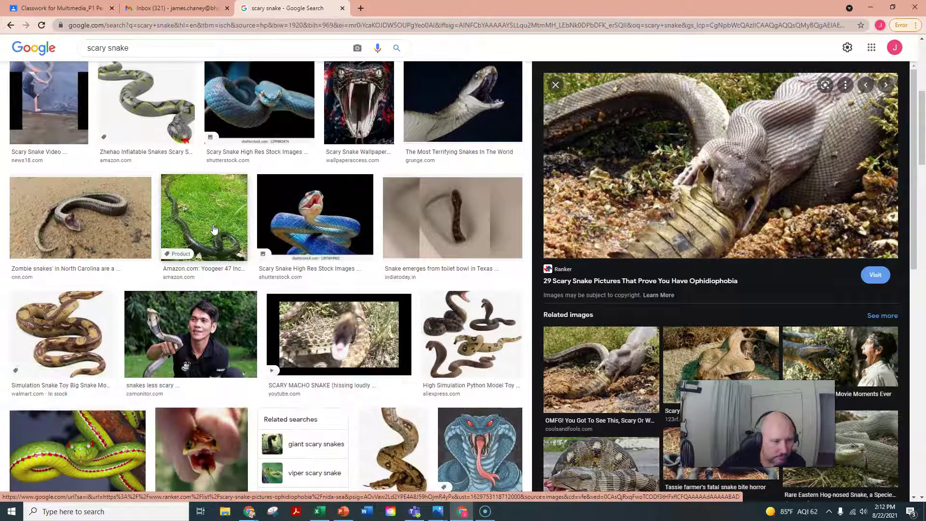
scroll(213, 228, down, 3)
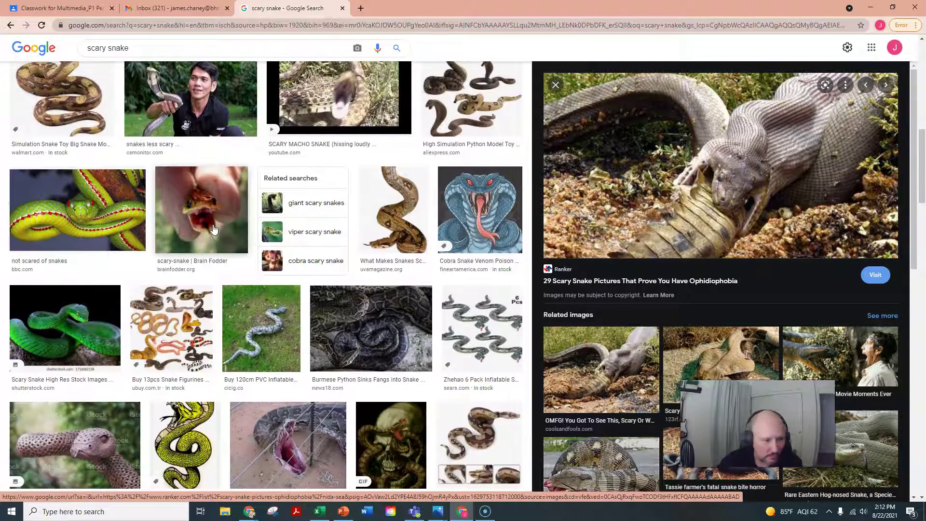
scroll(214, 228, down, 4)
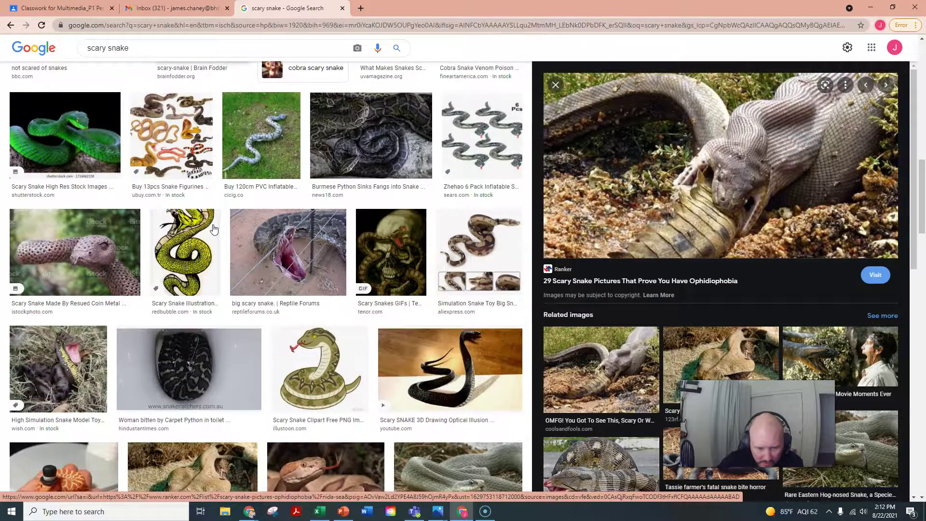
scroll(213, 229, up, 7)
scroll(214, 228, up, 8)
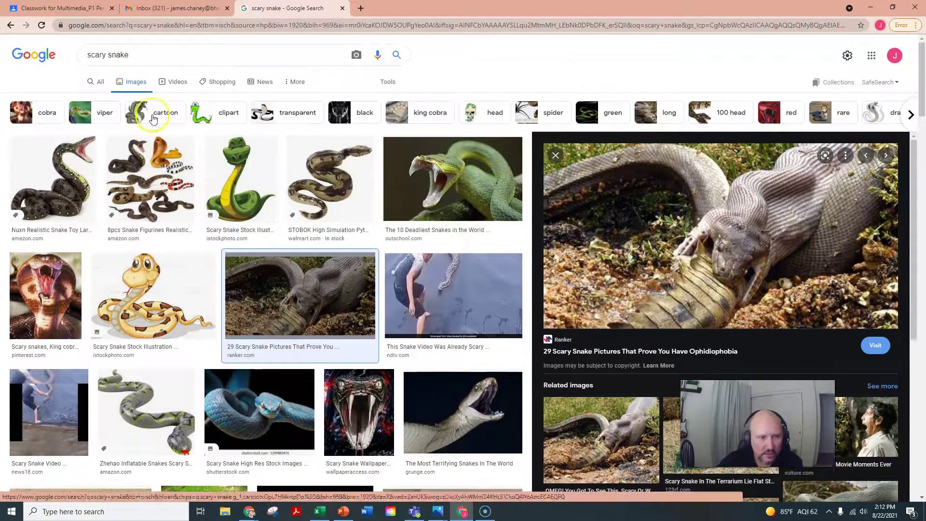
Step: Search for 'viper snake' and copy the mouth-gaping green viper picture
triple_click(115, 59)
text(vi)
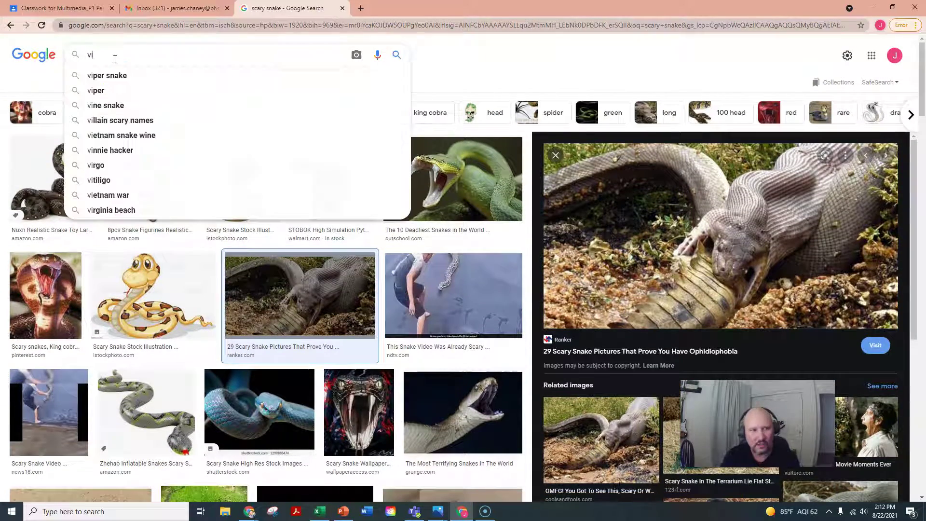
text(per snake)
key(Return)
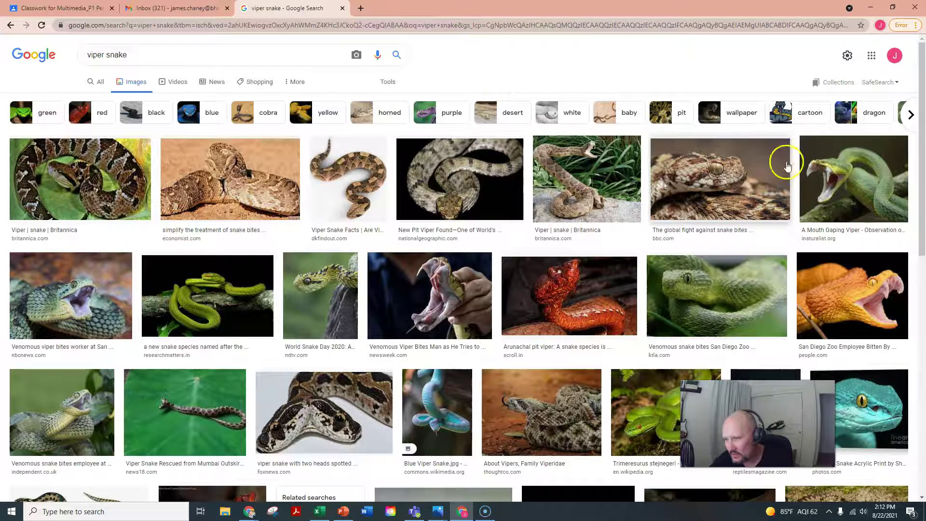
click(850, 171)
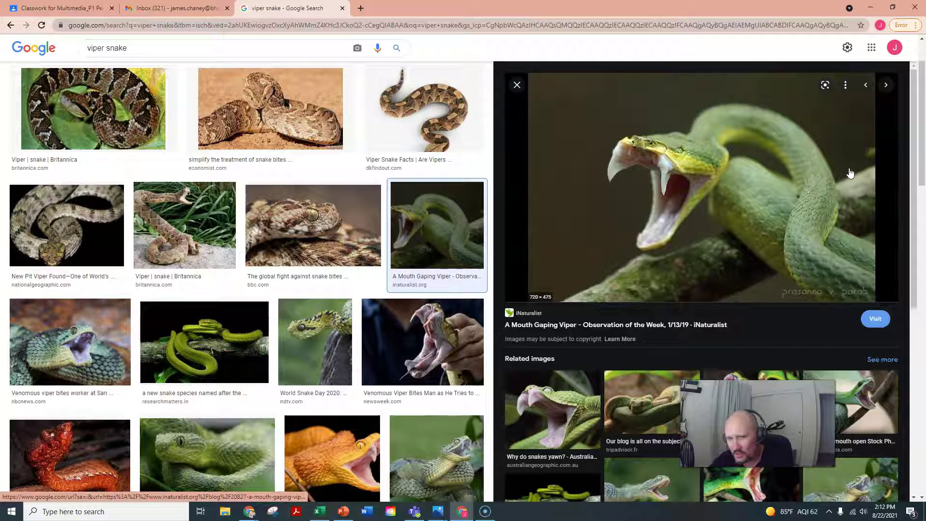
right_click(654, 203)
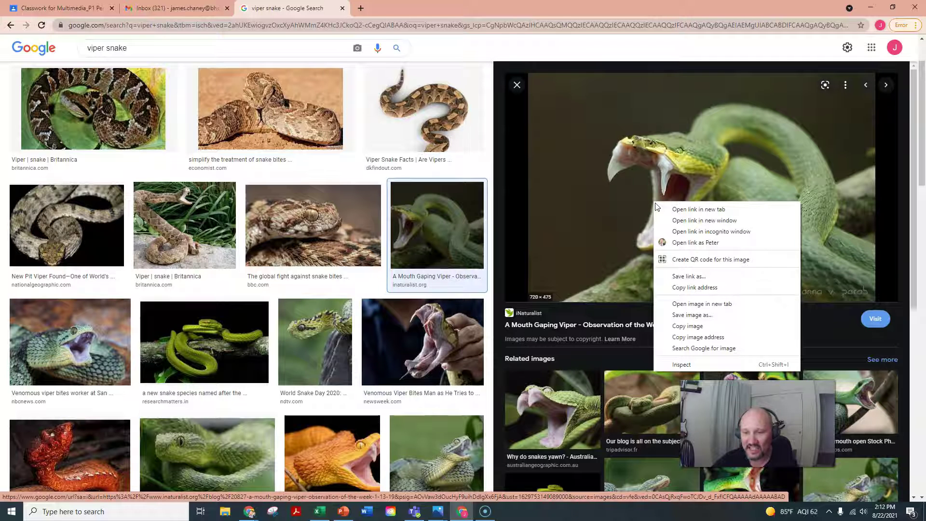
click(699, 319)
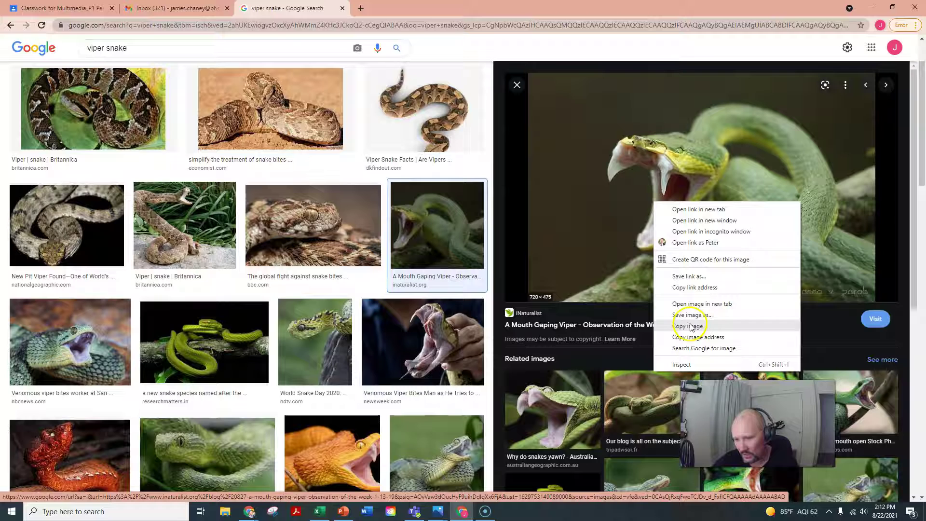
click(691, 327)
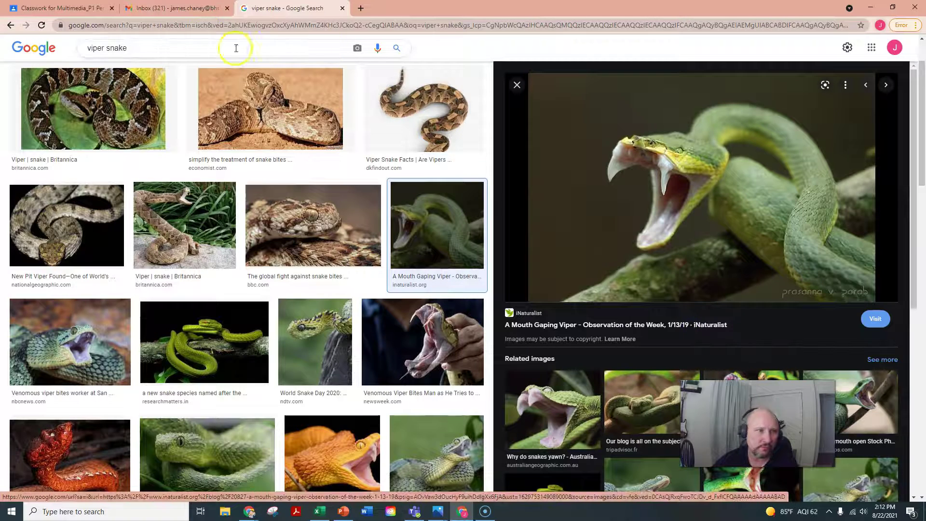
click(176, 8)
Step: Paste the viper picture below the body text above the signature, and send the email
click(618, 310)
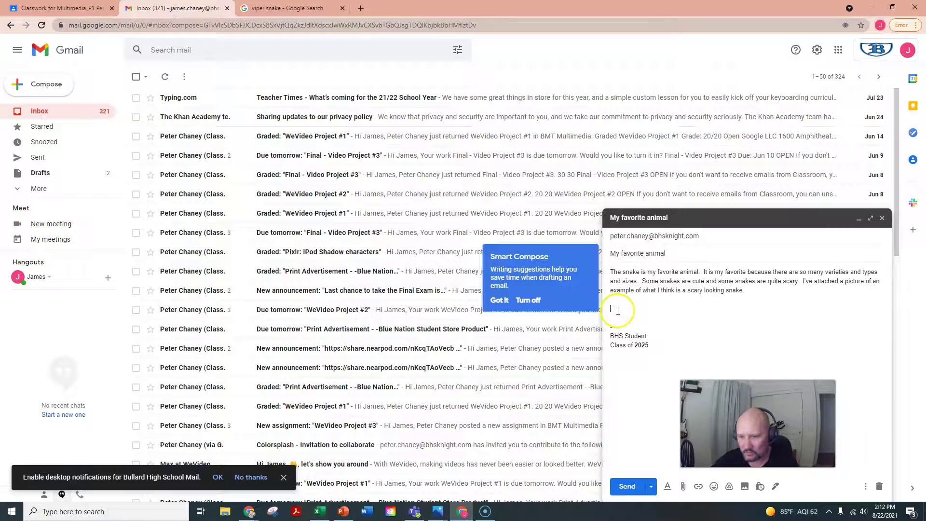
key(ctrl+v)
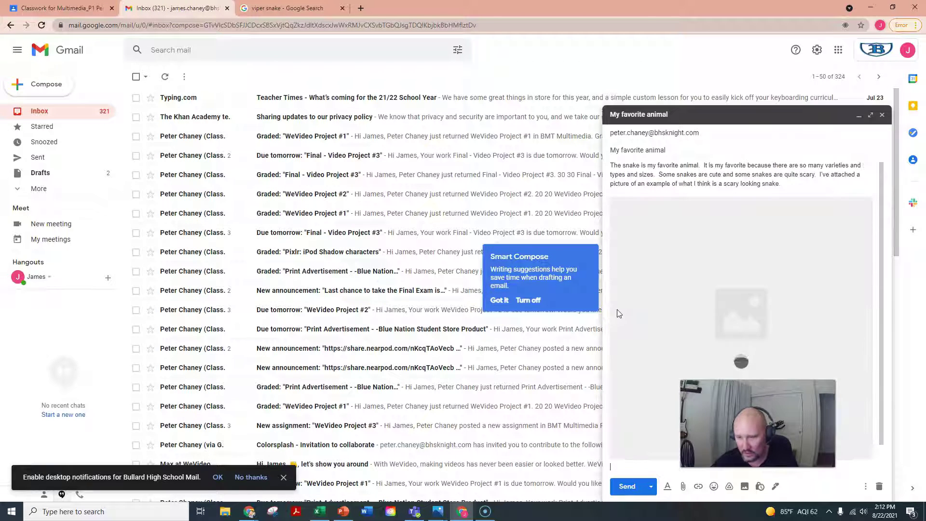
click(644, 320)
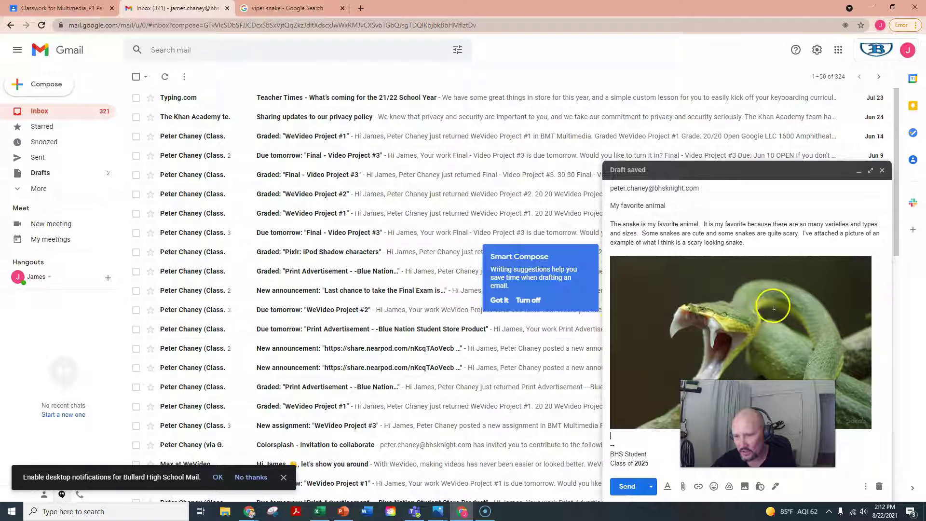
click(630, 462)
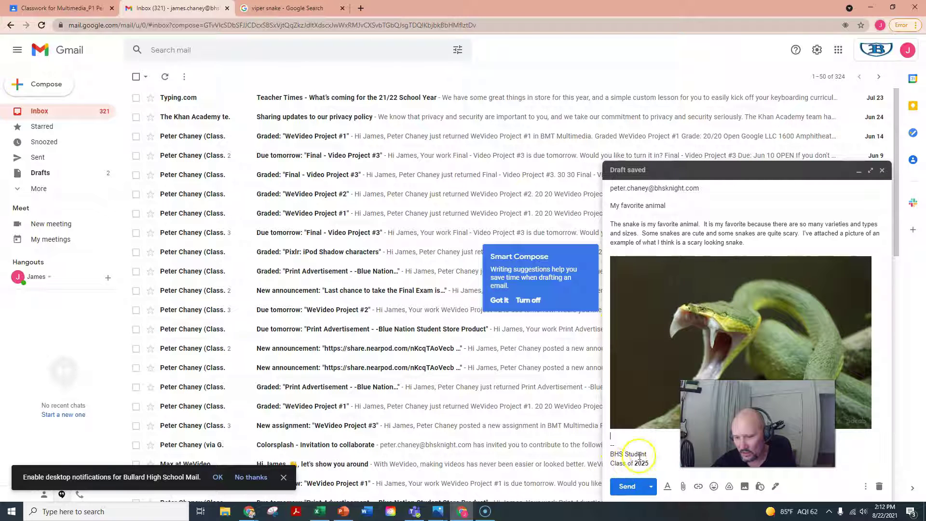
click(652, 483)
click(631, 486)
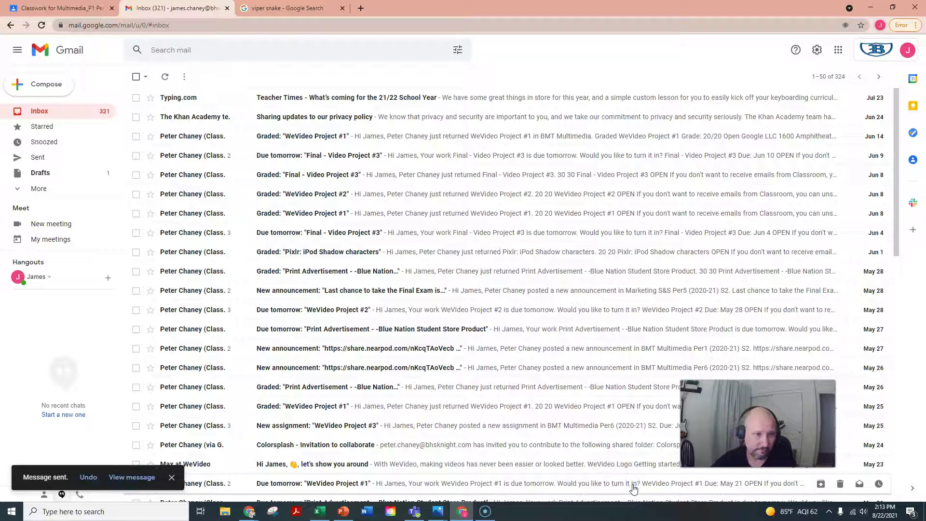
Step: Open the sent 'My favorite animal' message, glance at the Classroom page, and return
click(104, 139)
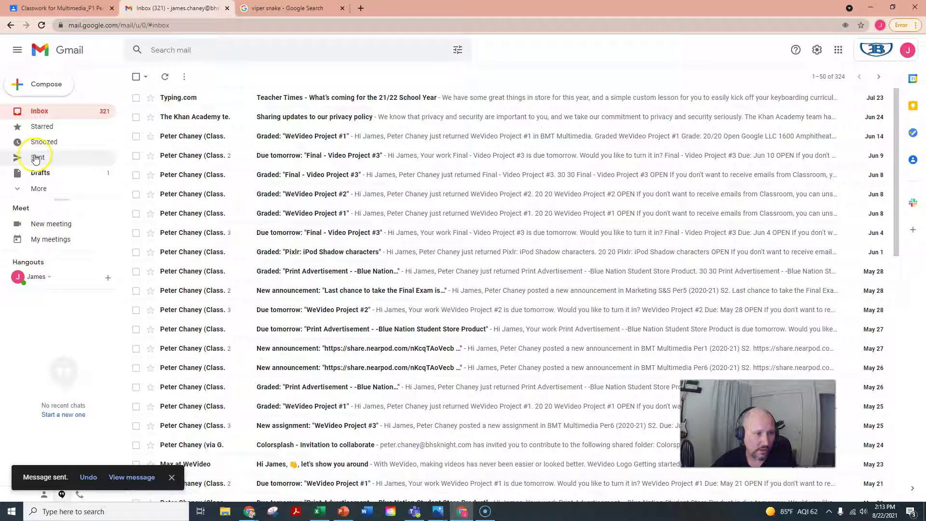
click(37, 159)
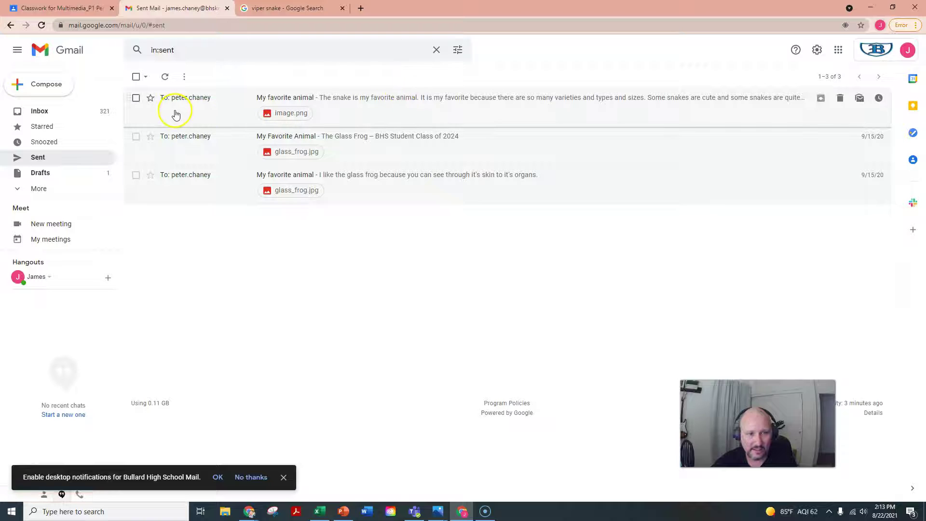
click(429, 101)
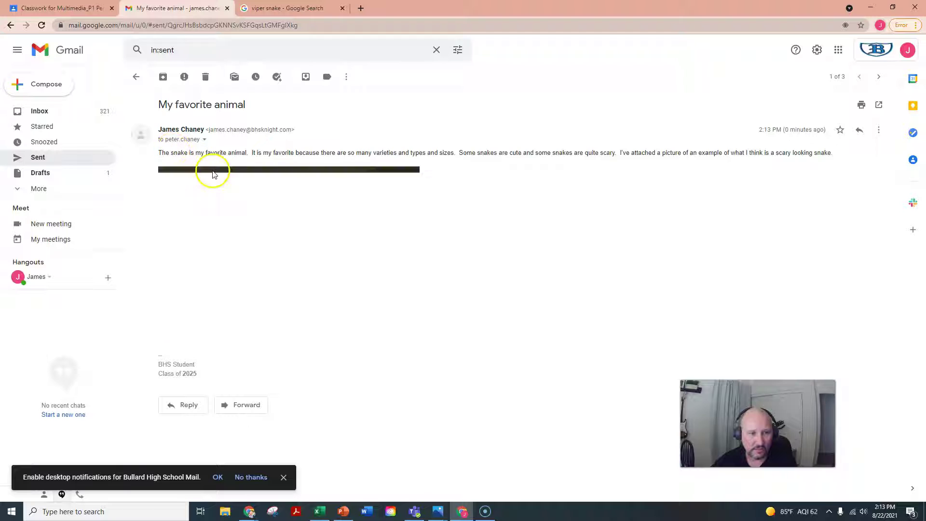
mouse_move(212, 175)
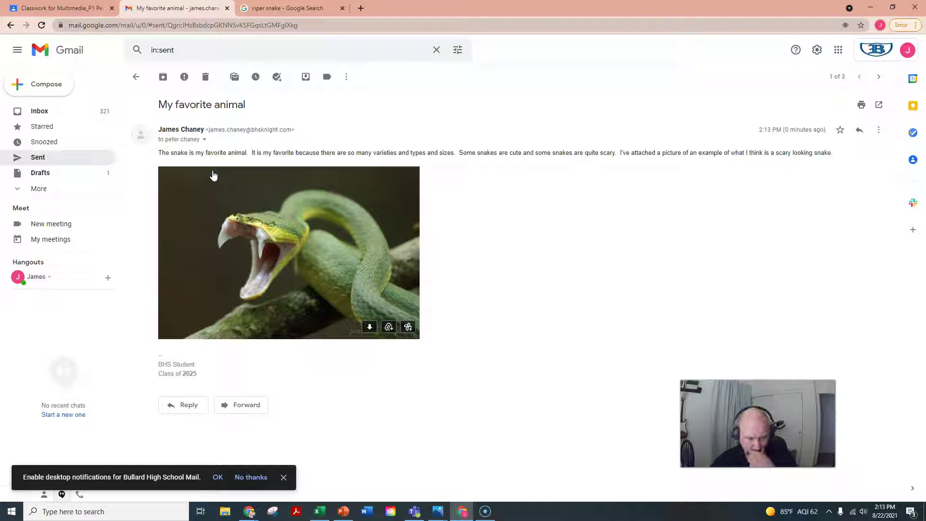
click(62, 8)
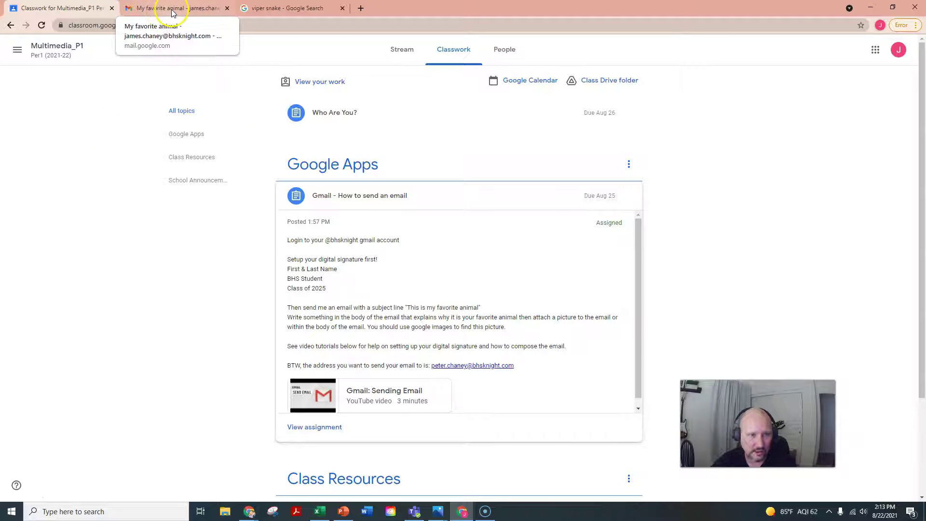
click(285, 9)
click(152, 9)
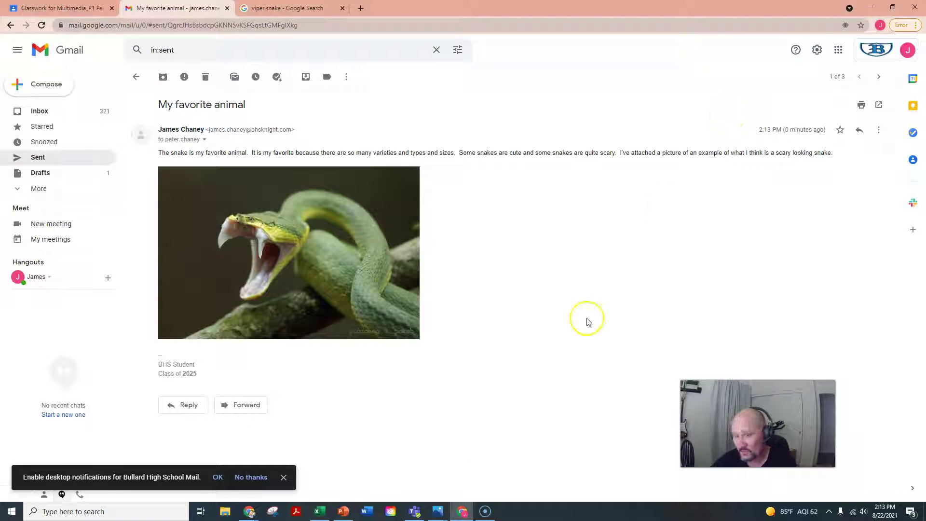
Step: Open Snipping Tool, move it off the email, then close its window
click(273, 511)
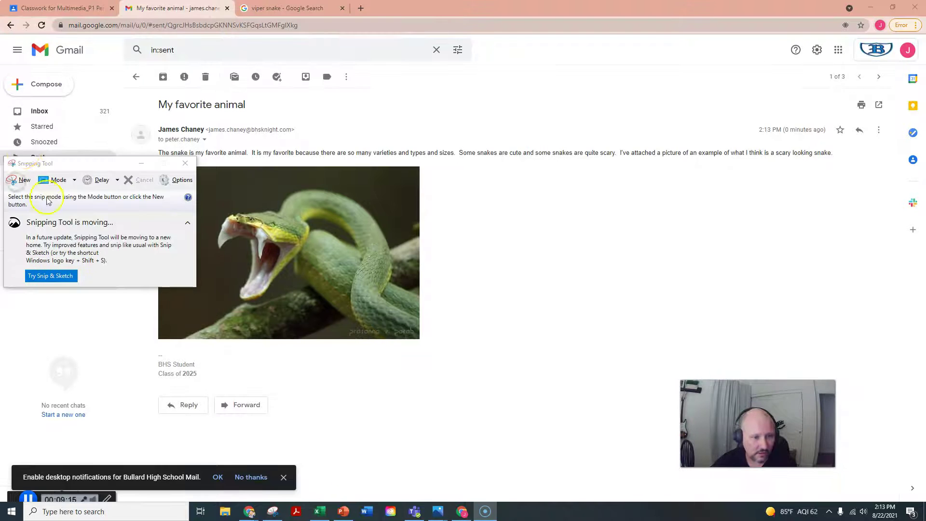
drag(5, 41, 372, 268)
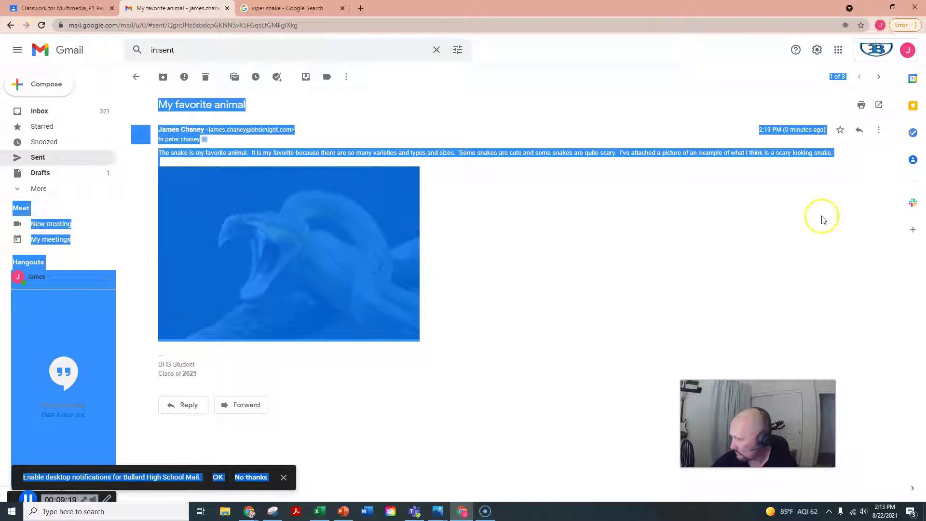
click(536, 197)
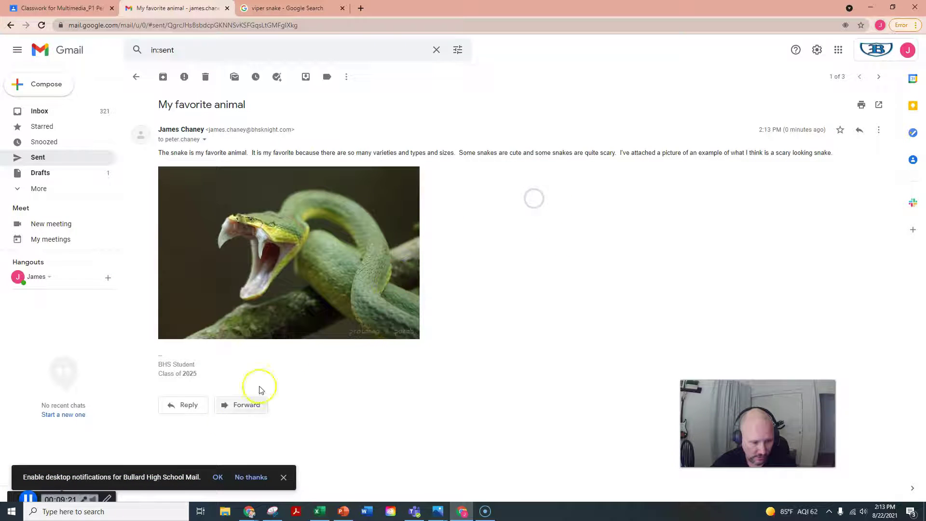
click(277, 515)
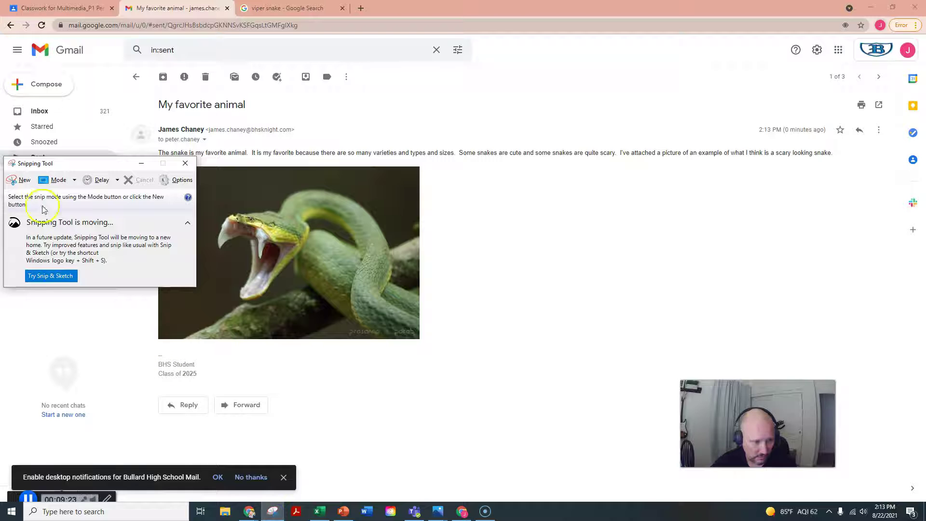
click(18, 182)
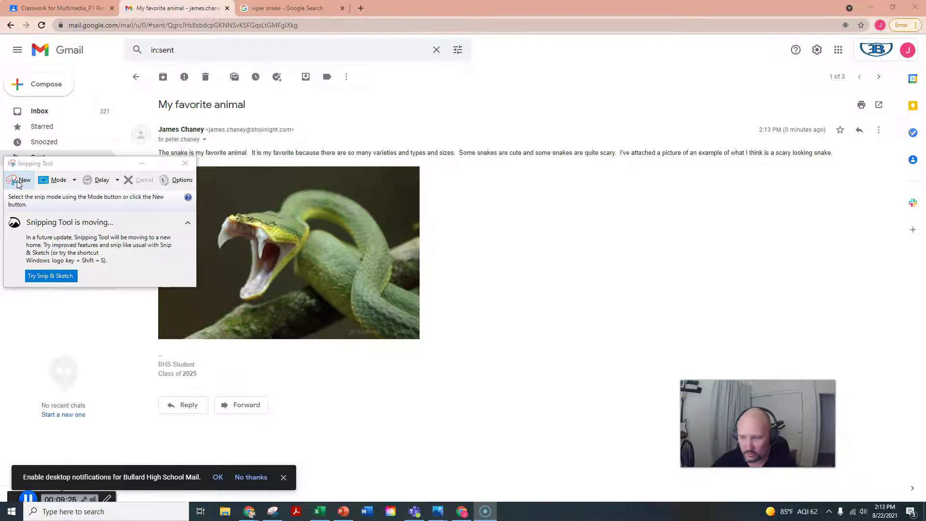
drag(94, 159, 782, 222)
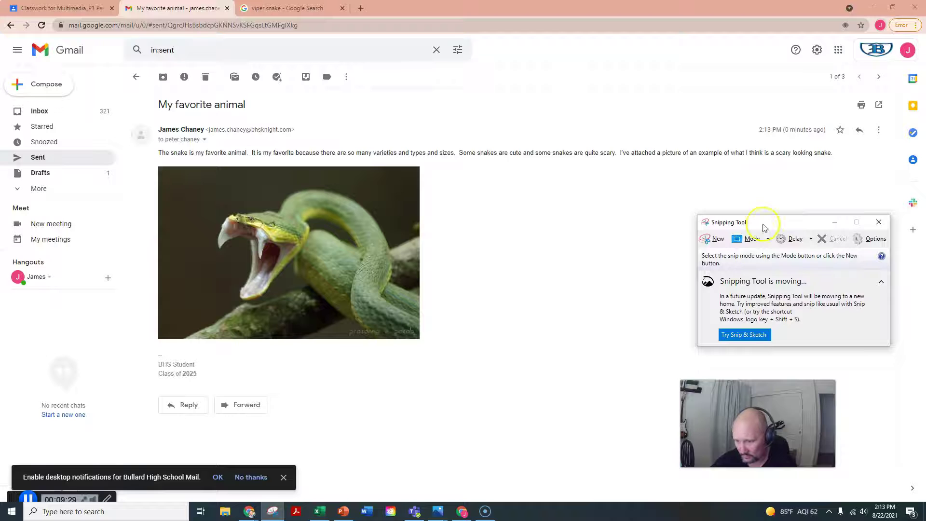
click(713, 240)
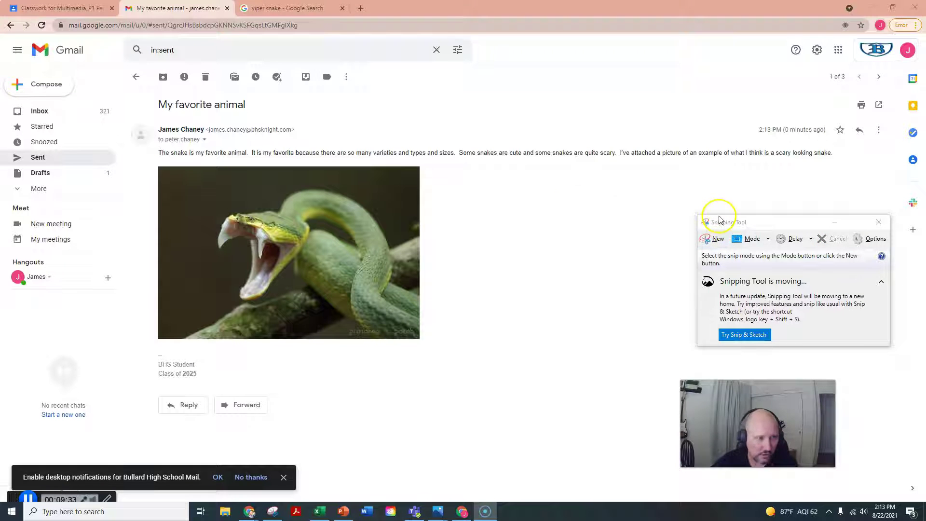
click(878, 222)
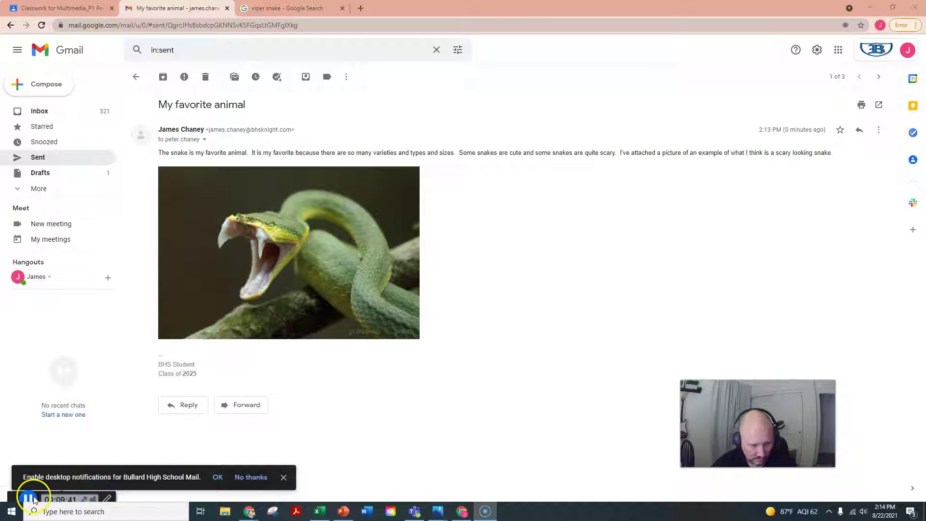
Step: Reopen Snipping Tool and minimize both browser windows to the desktop
click(34, 500)
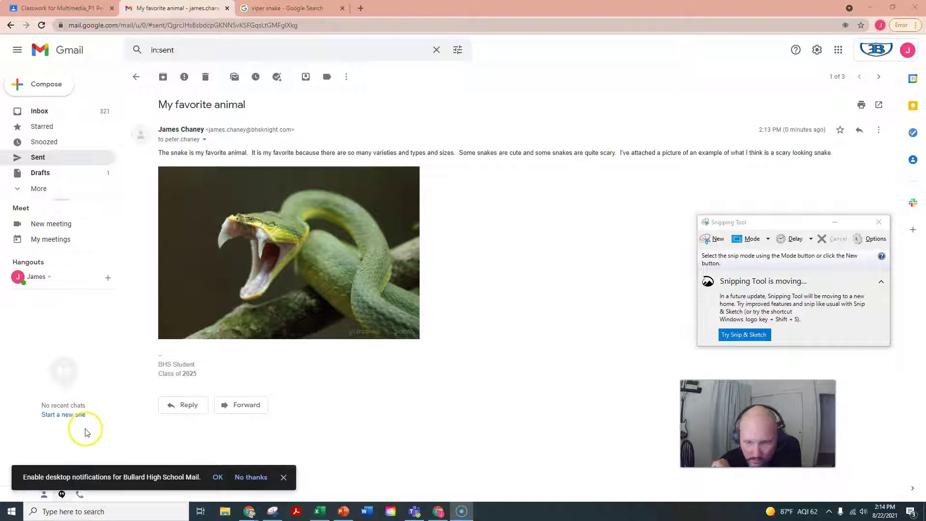
click(719, 245)
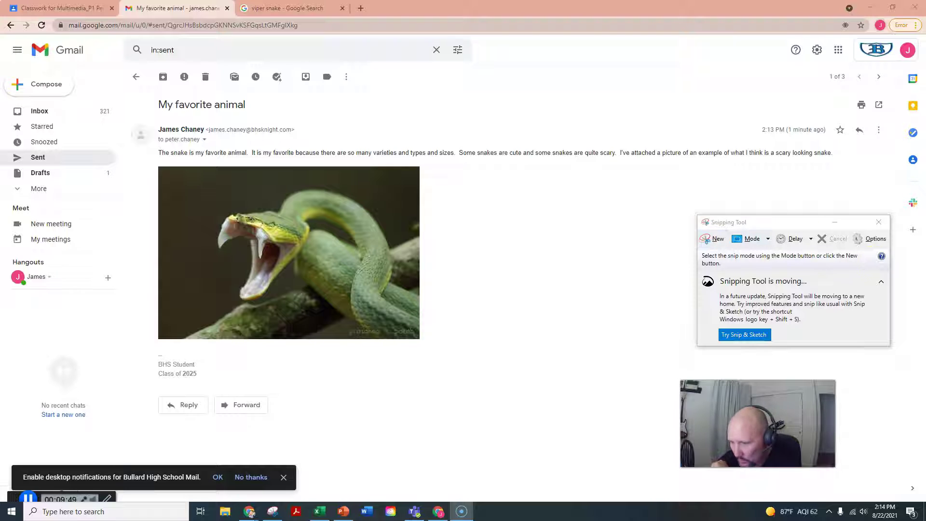
click(716, 240)
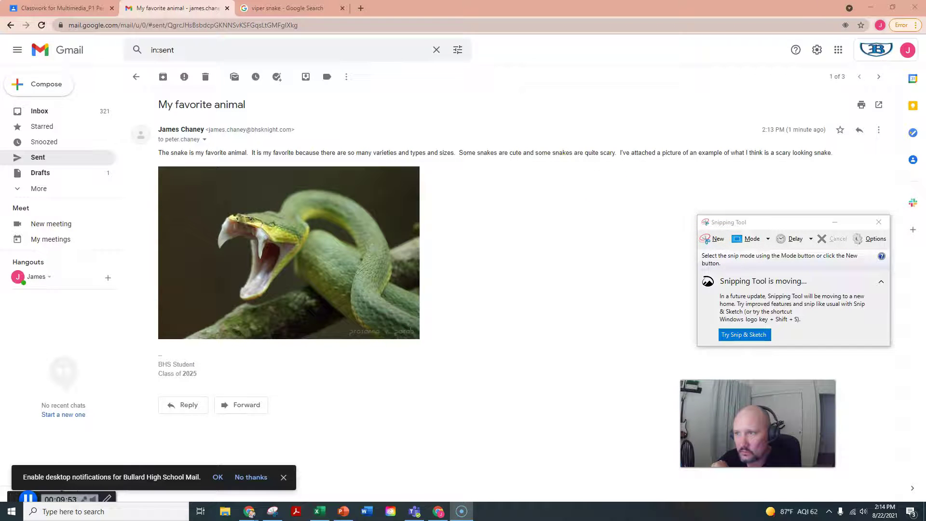
click(876, 5)
click(870, 8)
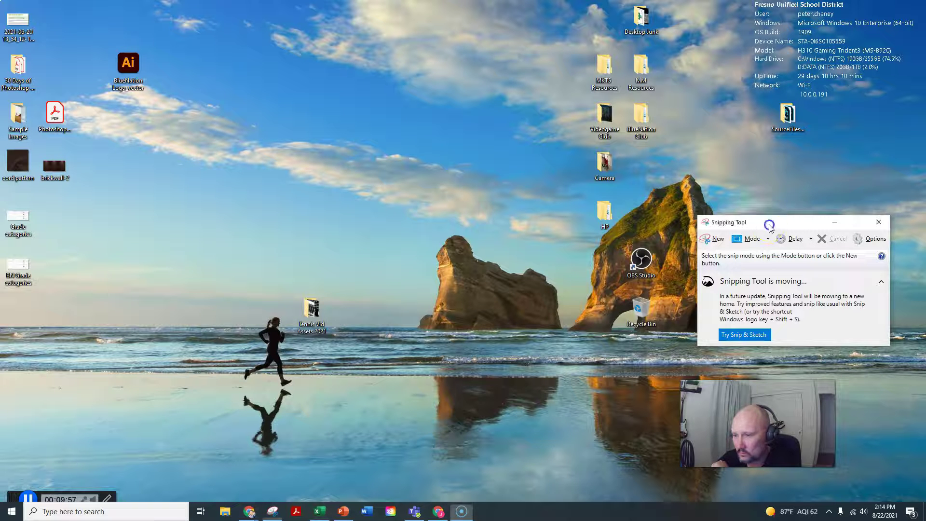
Step: Snip the sent email, save it to the Desktop as PNG 'gmail screen capture', and close Snipping Tool
click(713, 238)
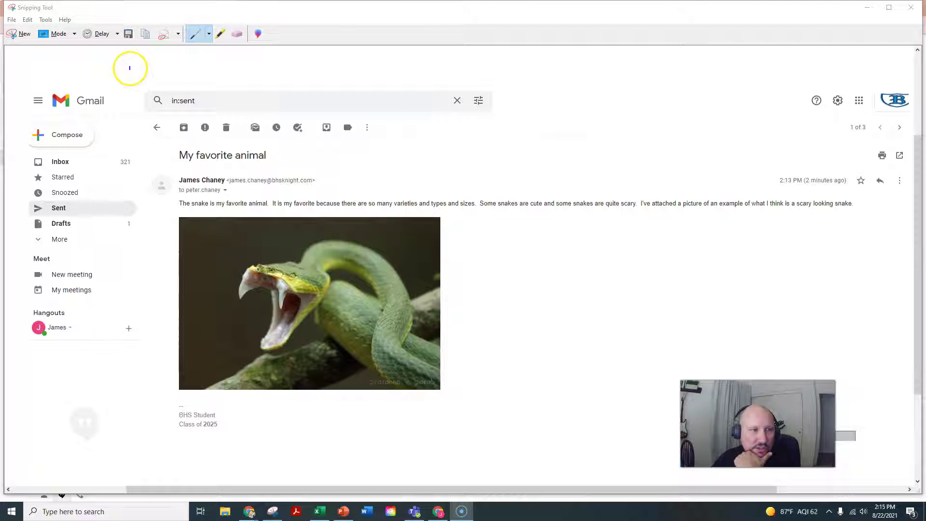
click(129, 34)
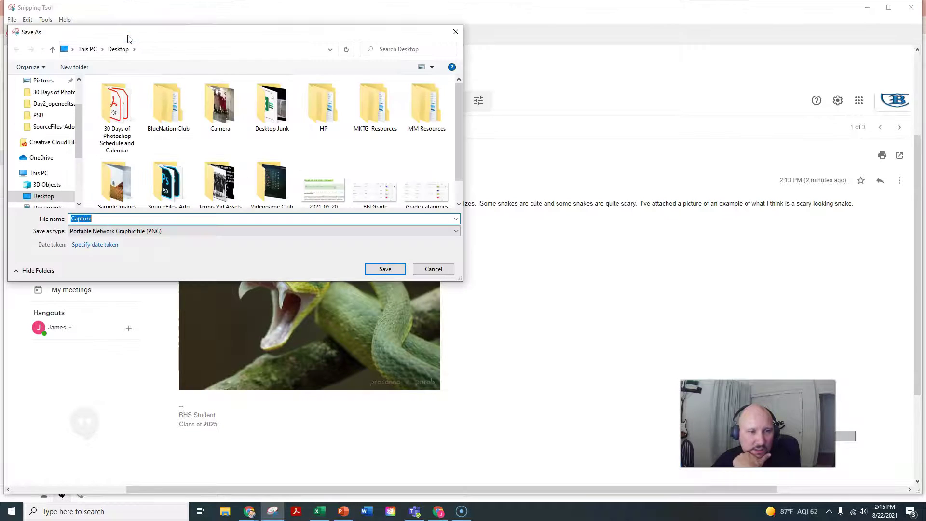
double_click(91, 218)
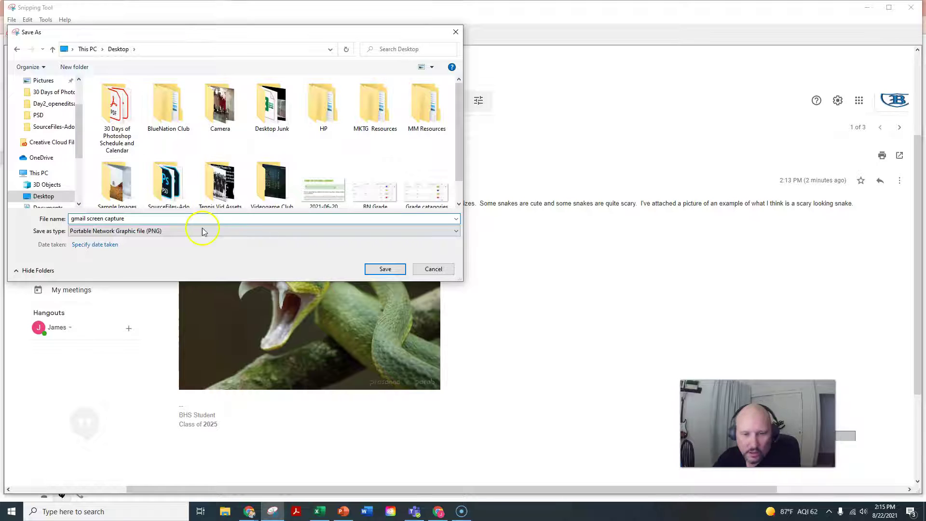
click(385, 269)
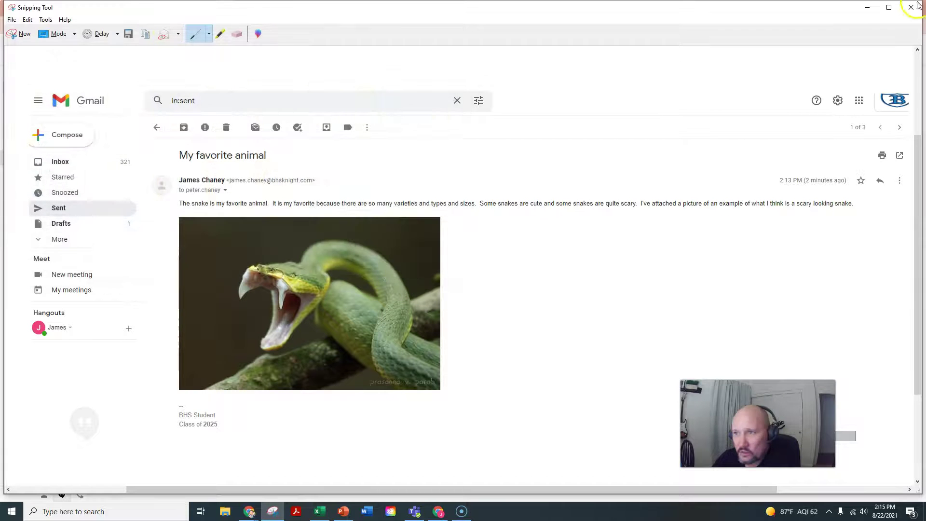
click(917, 6)
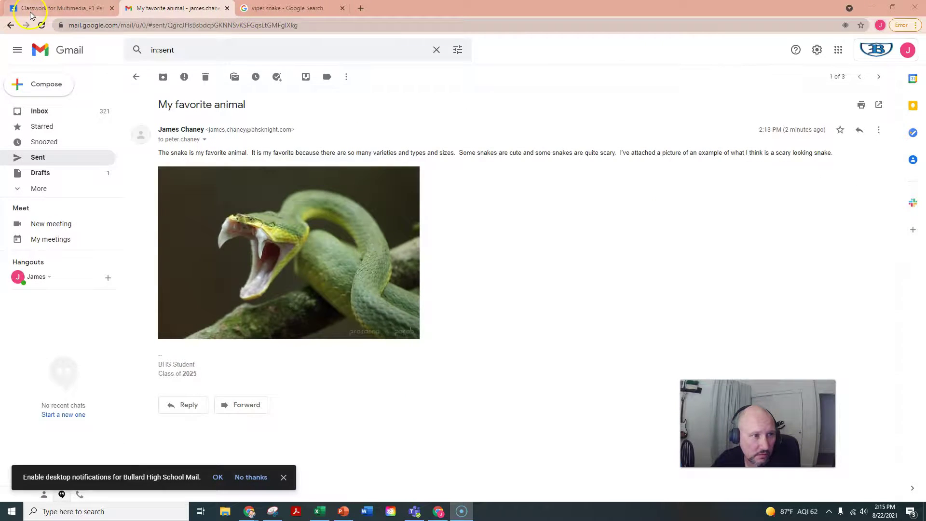
Step: Attach 'gmail screen capture' from the Desktop to the Gmail assignment
click(30, 13)
click(322, 429)
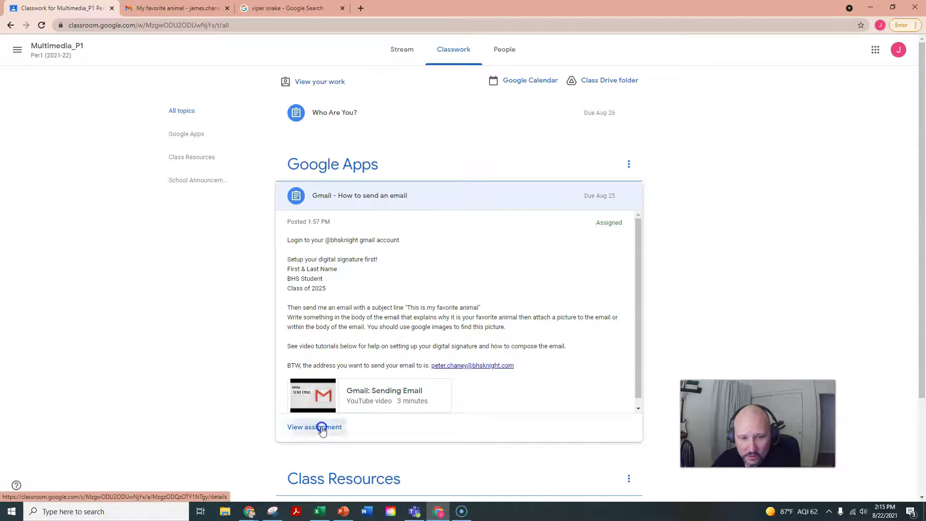
click(672, 112)
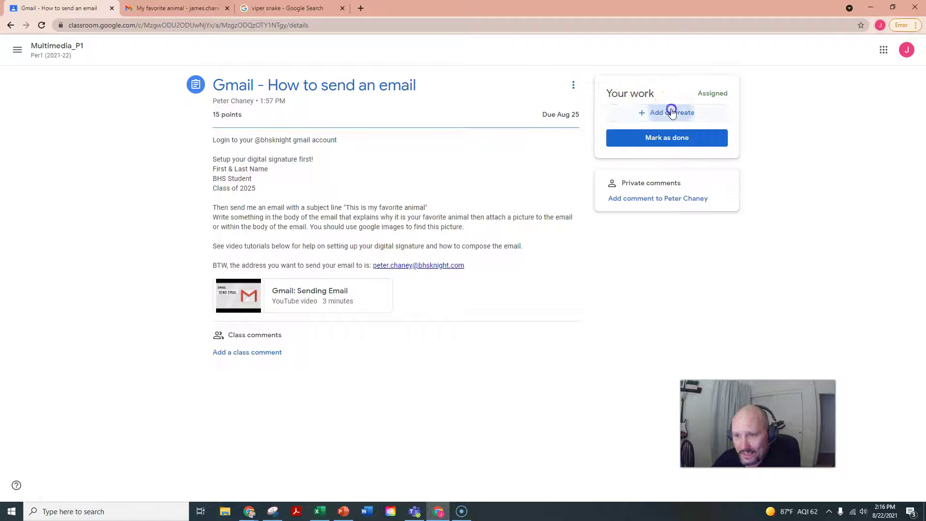
click(641, 163)
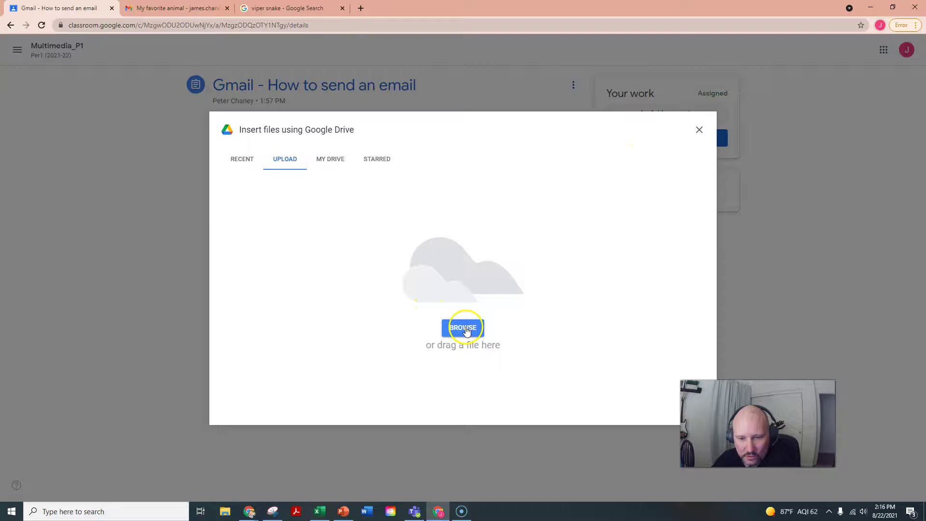
click(464, 328)
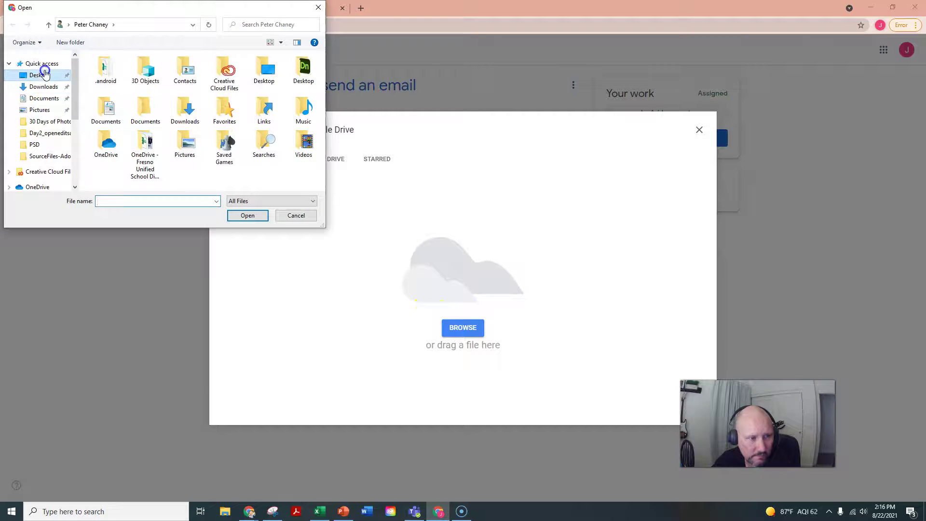
click(45, 74)
scroll(190, 116, down, 4)
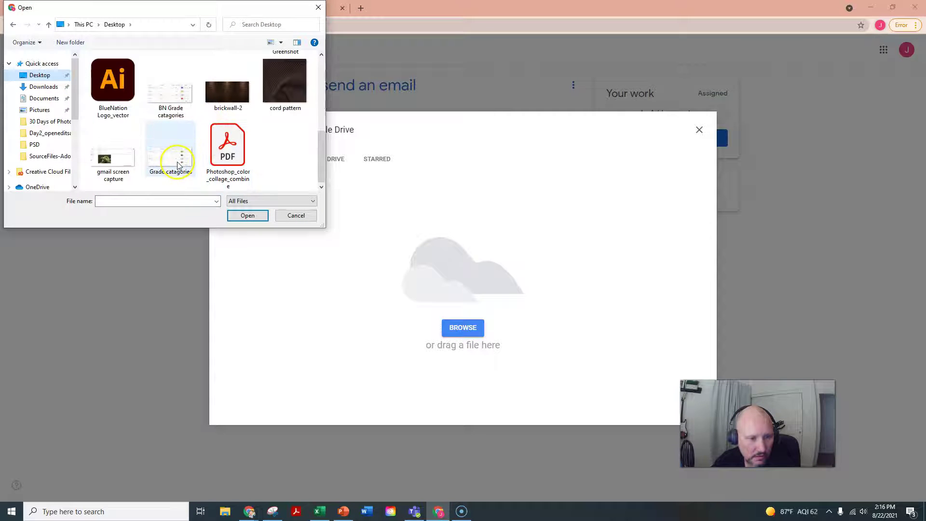
double_click(111, 162)
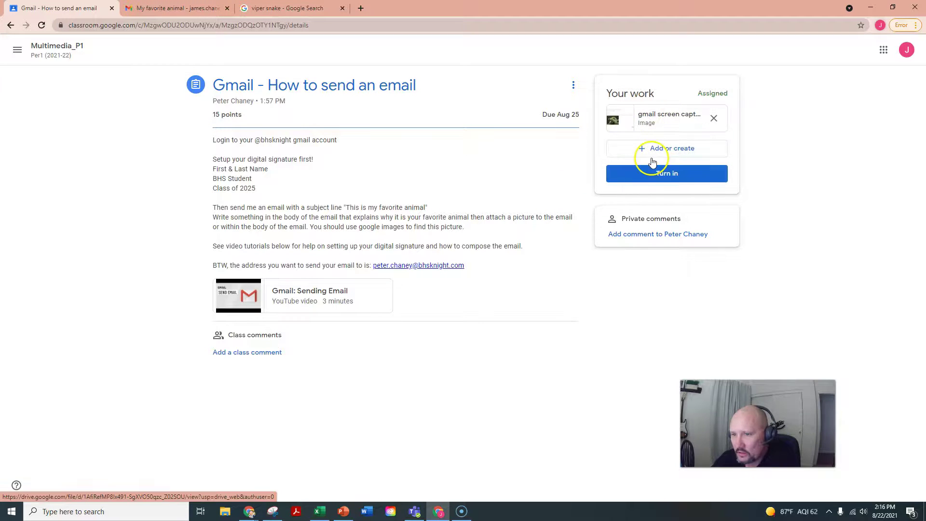
Step: Turn in the assignment and reopen it from Classwork to confirm Turned in
click(672, 174)
click(552, 301)
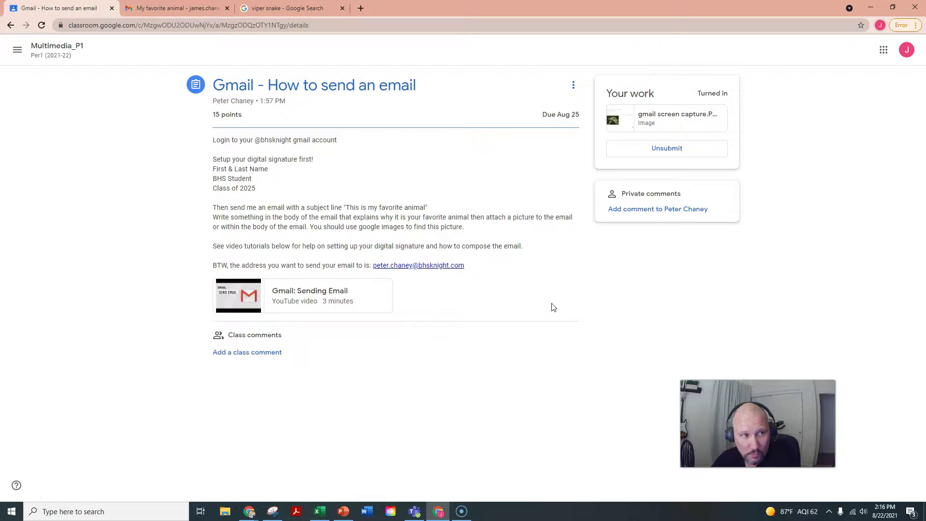
click(62, 57)
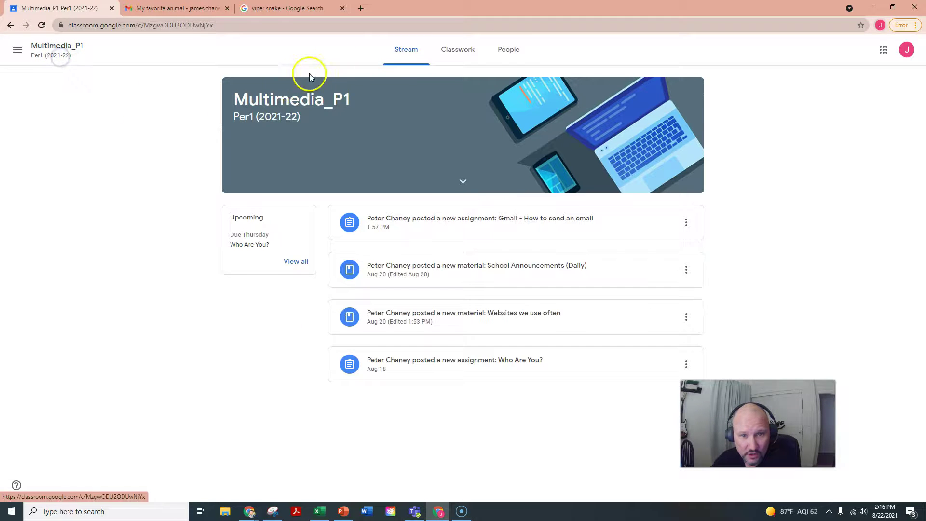
click(456, 49)
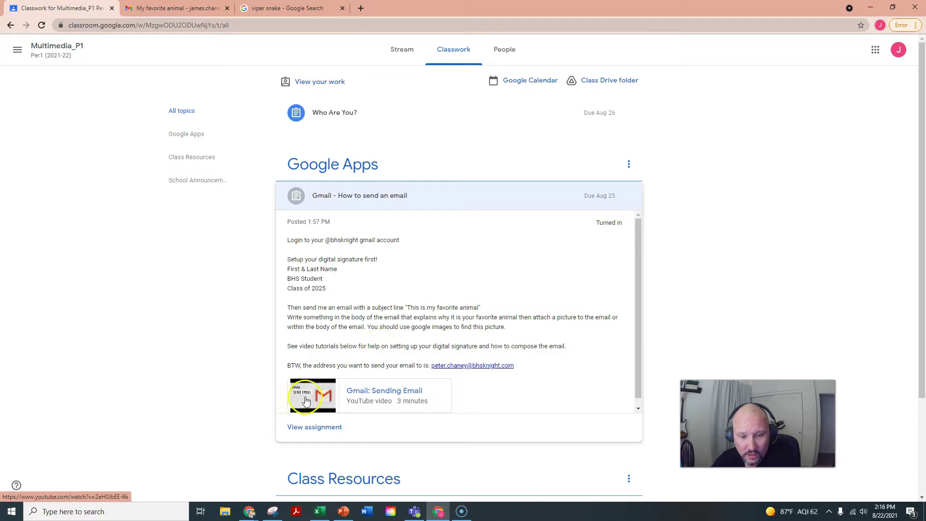
click(296, 428)
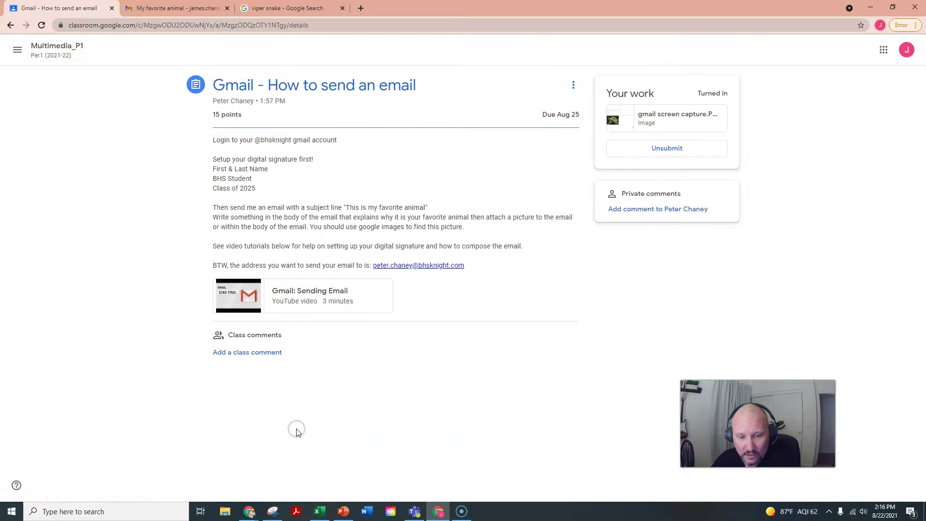